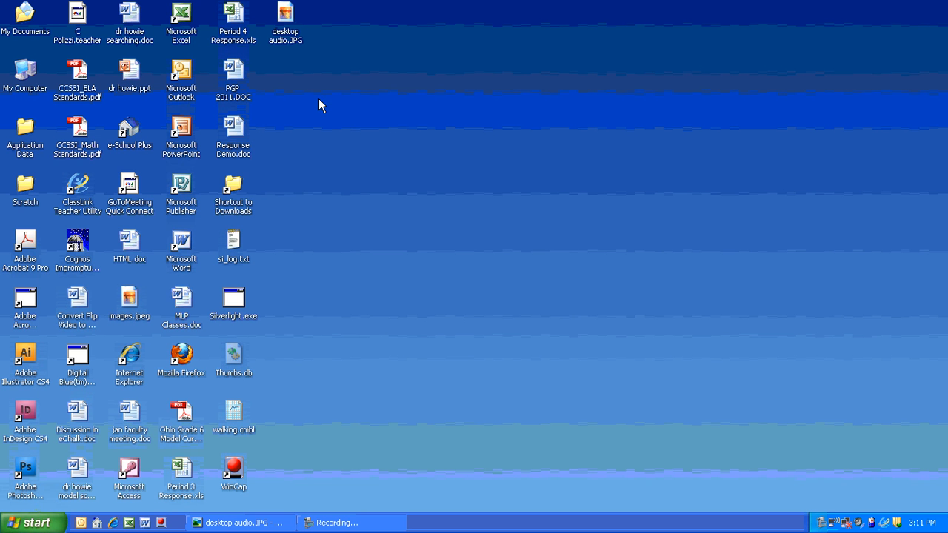
# Step: Open the second Jacob Riis Windows Movie Maker project from the My Videos folder in My Documents
pyautogui.doubleClick(23, 35)
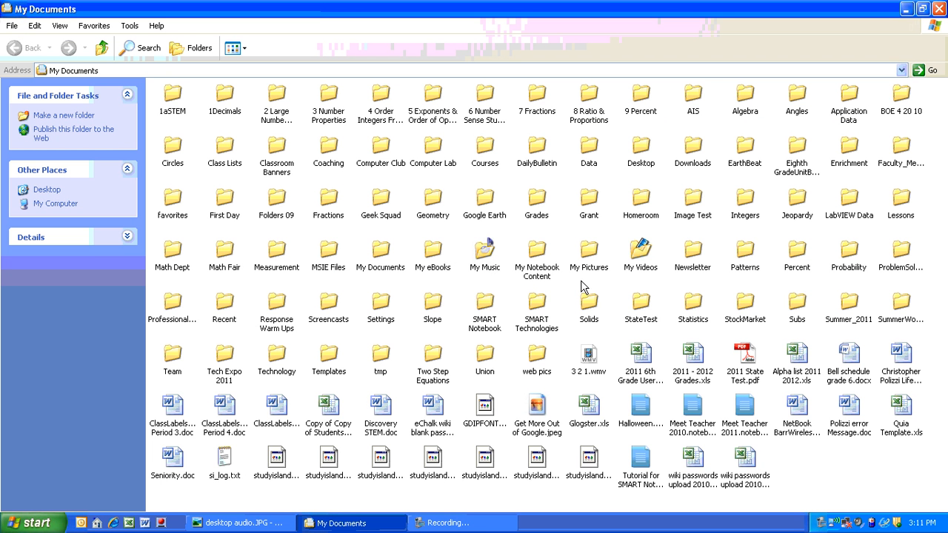
pyautogui.doubleClick(641, 255)
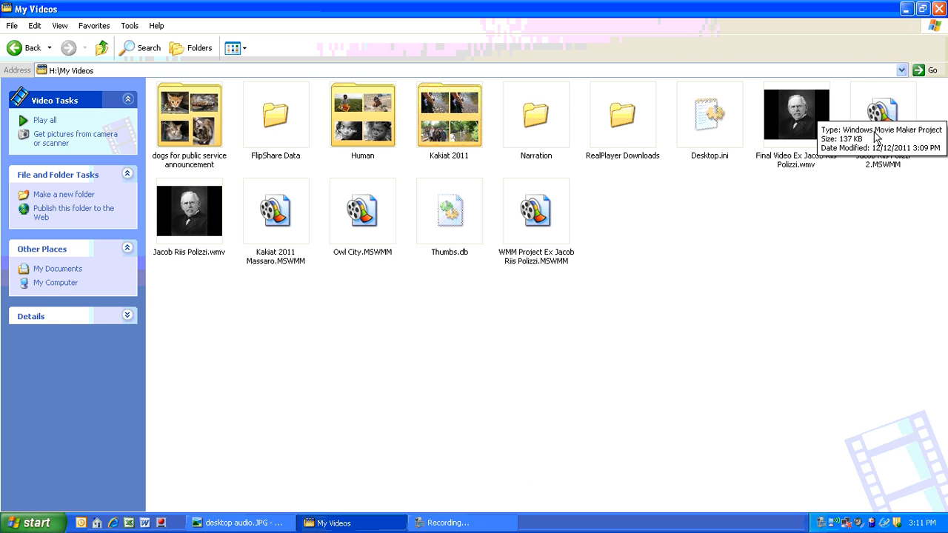
pyautogui.doubleClick(885, 105)
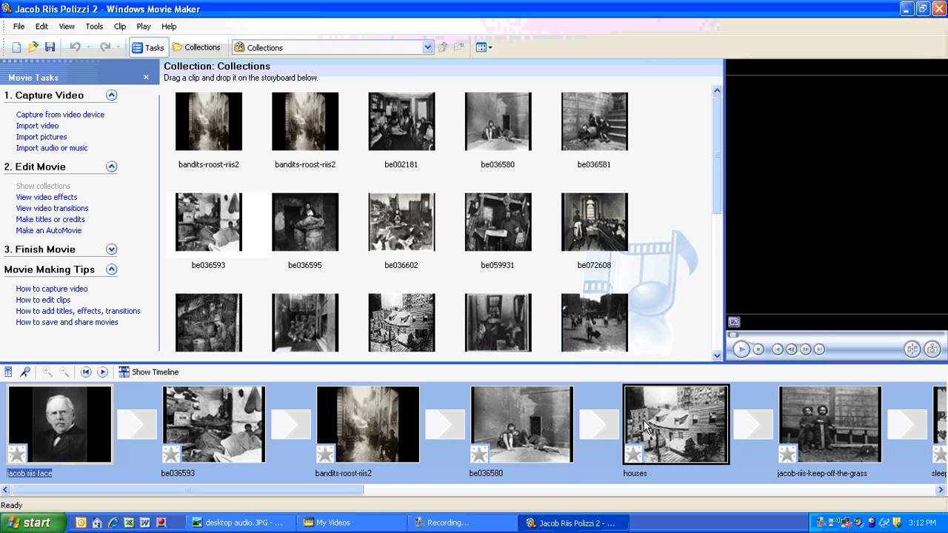
# Step: Switch from the storyboard to the timeline and lengthen the opening jacob riis face clip to about 11.7 seconds
pyautogui.click(148, 373)
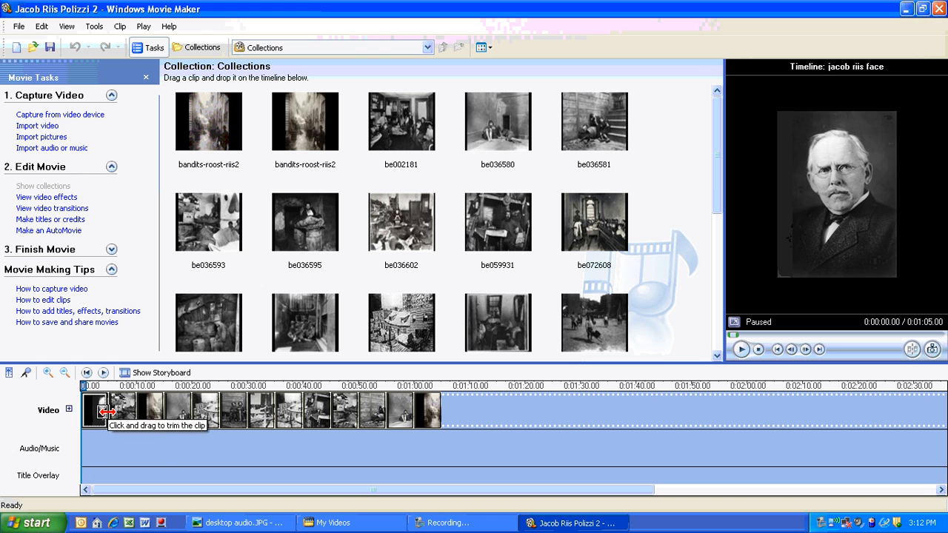
pyautogui.moveTo(107, 412); pyautogui.dragTo(136, 416)
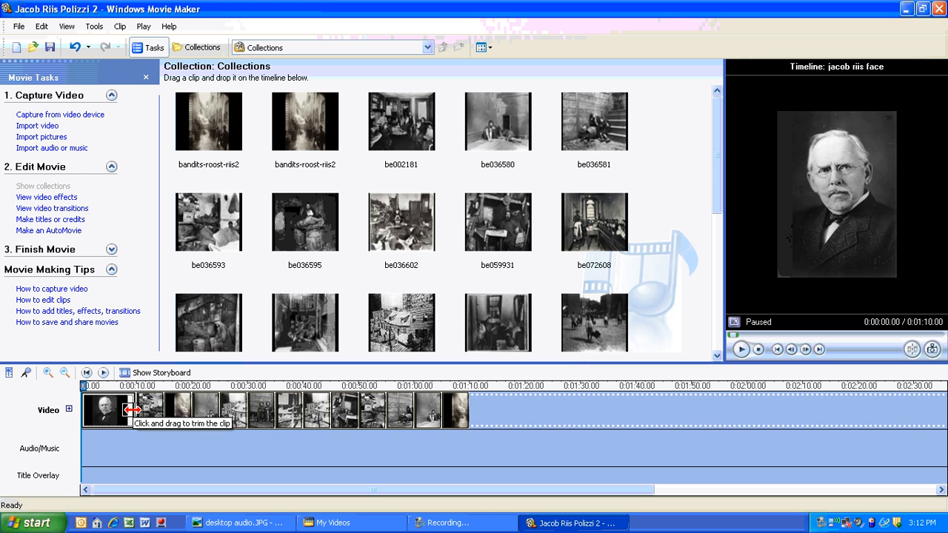
pyautogui.click(134, 410)
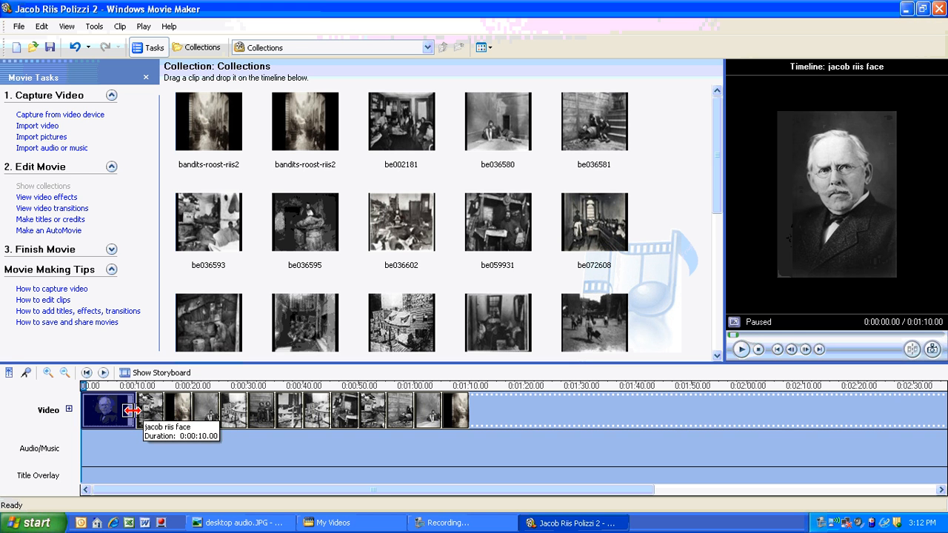
pyautogui.moveTo(135, 410); pyautogui.dragTo(144, 408)
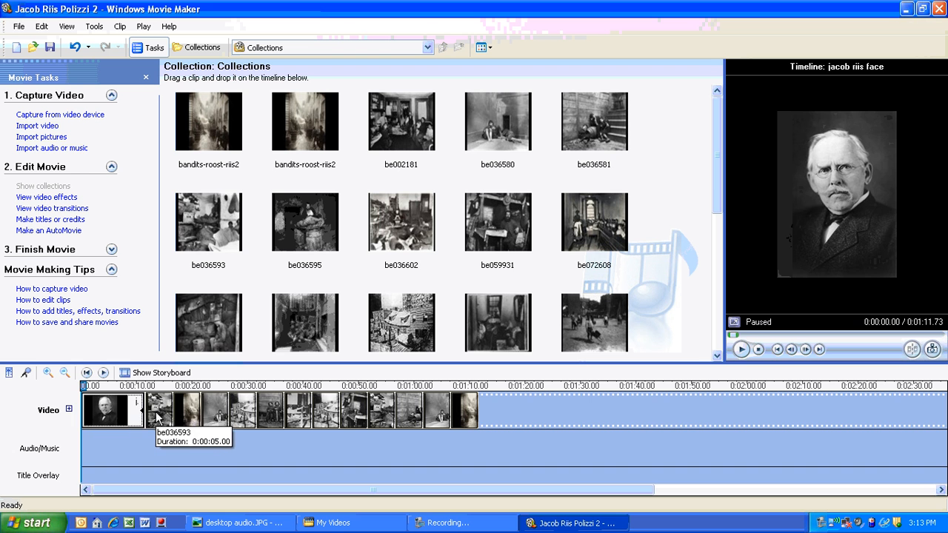
# Step: Lengthen the be036593 clip to about 11.3 seconds and the bandits-roost-riis2 clip after it to about 8.3 seconds
pyautogui.click(154, 412)
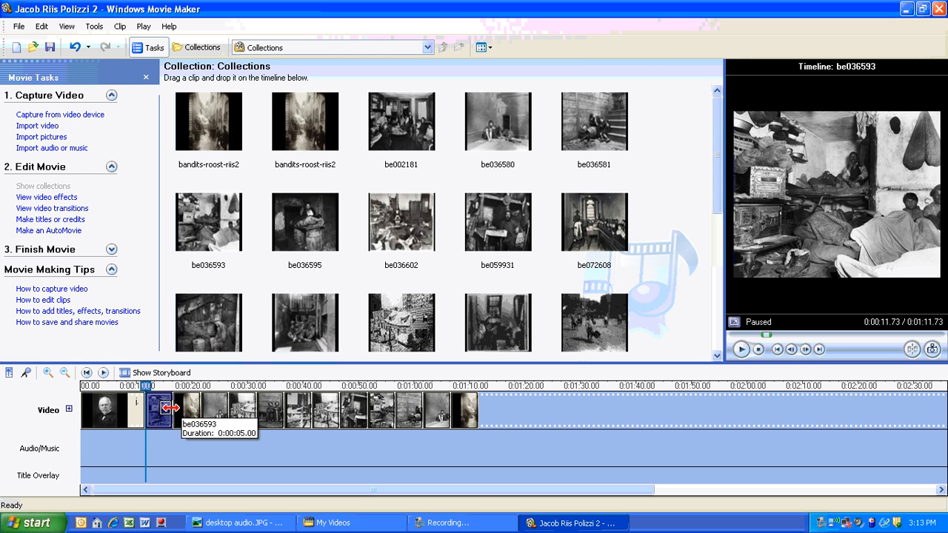
pyautogui.moveTo(170, 408); pyautogui.dragTo(265, 406)
pyautogui.click(225, 409)
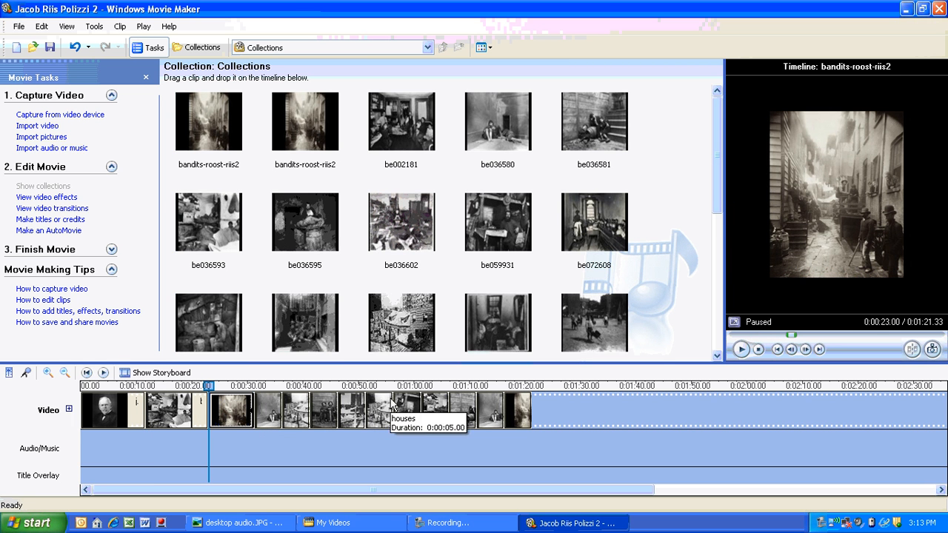
# Step: Lengthen the clip after houses to about 10 seconds and the final bandits-roost-riis2 clip to about 10.7 seconds
pyautogui.click(413, 400)
pyautogui.moveTo(413, 400); pyautogui.dragTo(441, 414)
pyautogui.click(546, 410)
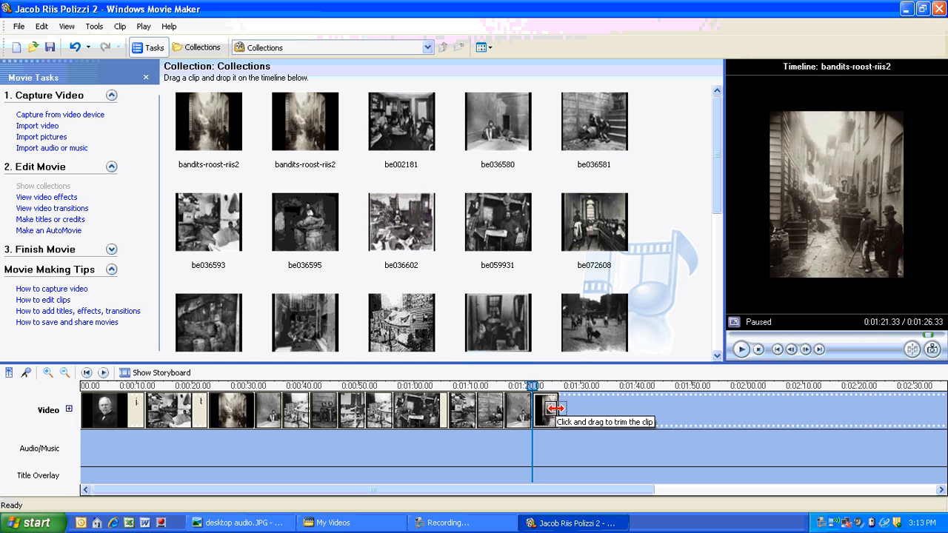
pyautogui.moveTo(577, 406); pyautogui.dragTo(591, 407)
# Step: Lengthen the second-to-last clip, be036580, to about 9.3 seconds and extend the final clip to end at about 1:38
pyautogui.click(520, 409)
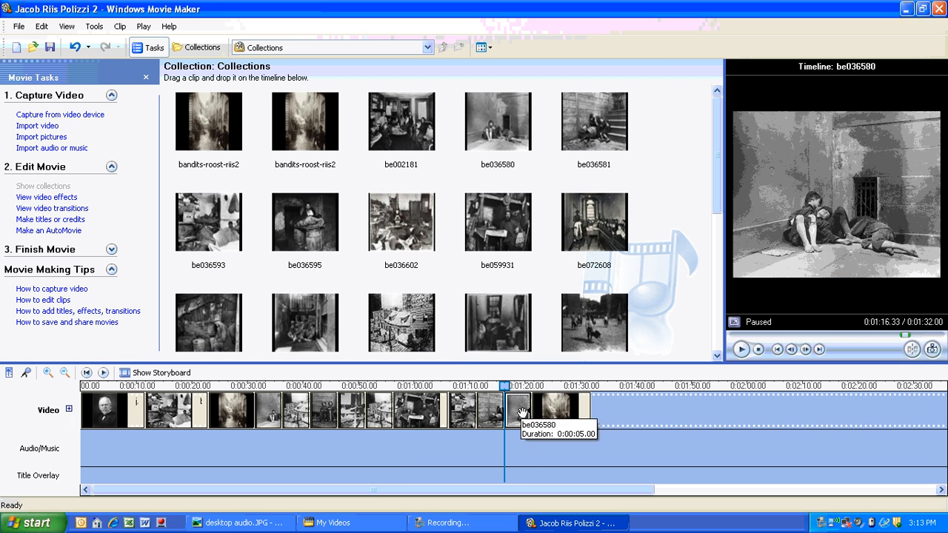
pyautogui.moveTo(528, 410); pyautogui.dragTo(552, 409)
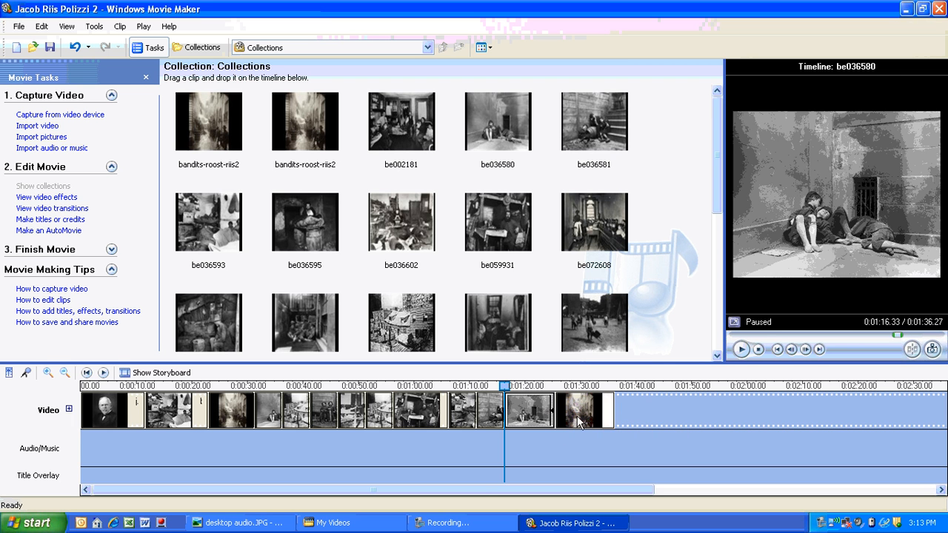
pyautogui.moveTo(506, 385); pyautogui.dragTo(86, 406)
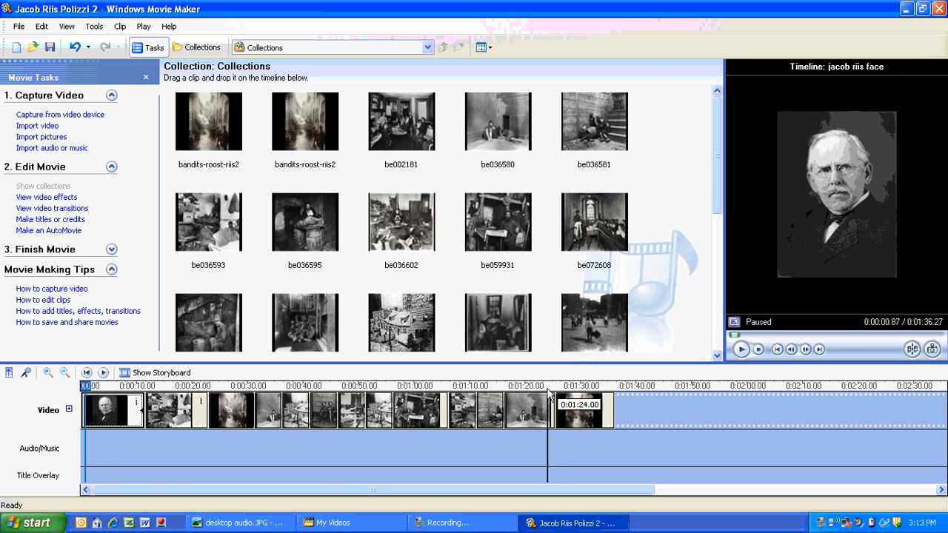
pyautogui.click(582, 409)
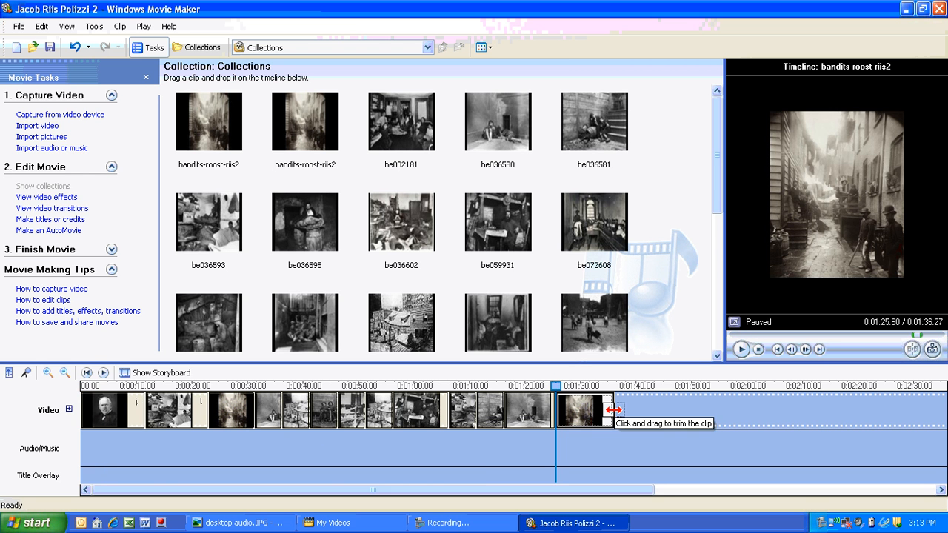
pyautogui.moveTo(613, 408)
pyautogui.mouseDown()
pyautogui.moveTo(762, 416)
pyautogui.moveTo(623, 413)
pyautogui.mouseUp()
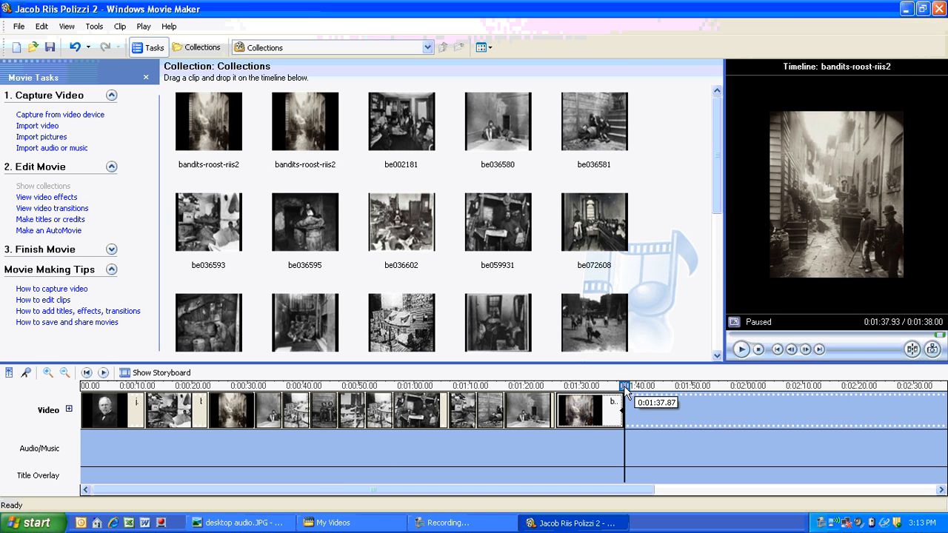
# Step: Place the playback indicator at about 1.2 seconds and set the timeline narration's audio input source to Digital Mic
pyautogui.moveTo(625, 392); pyautogui.dragTo(83, 396)
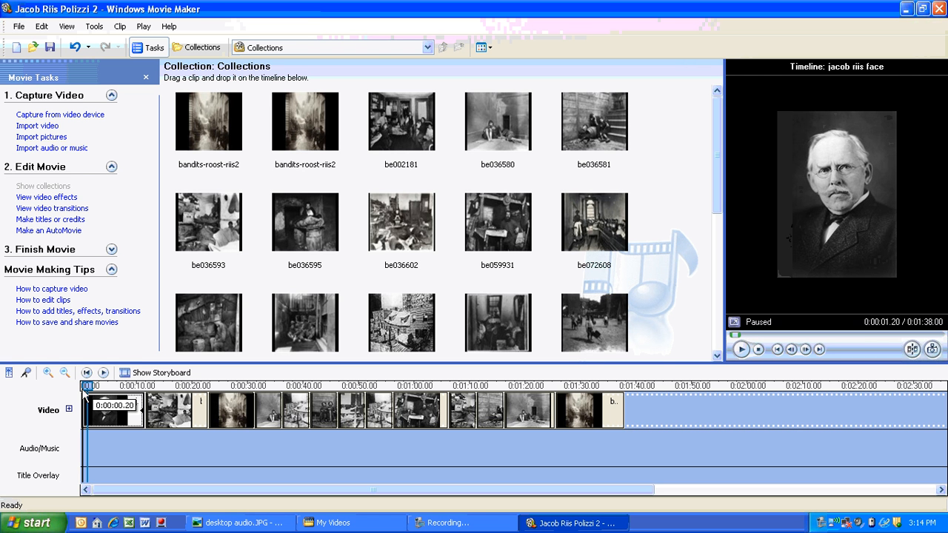
pyautogui.moveTo(85, 398); pyautogui.dragTo(86, 400)
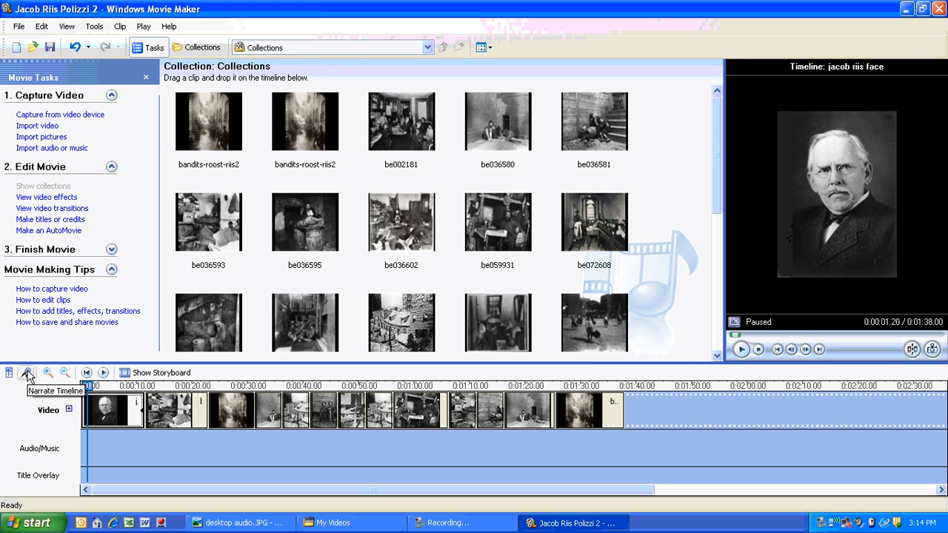
pyautogui.click(26, 373)
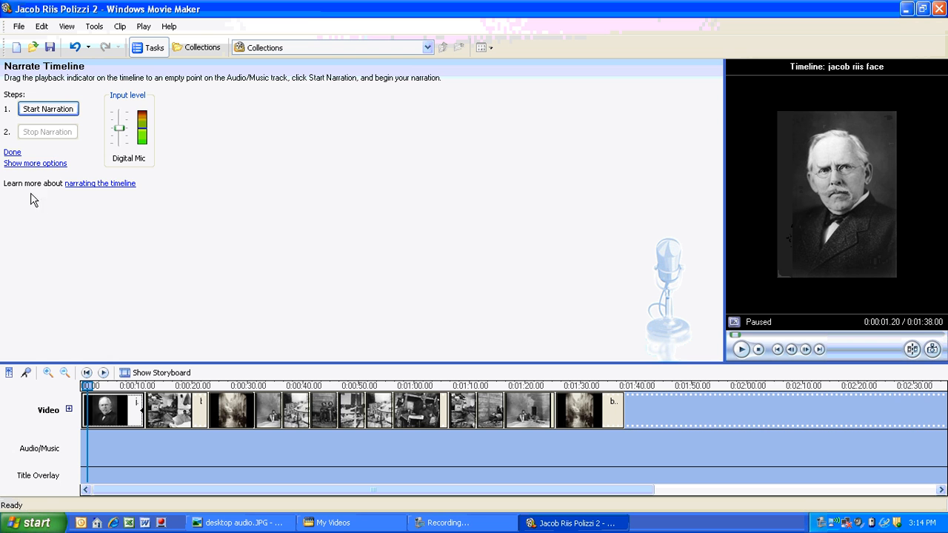
pyautogui.click(34, 164)
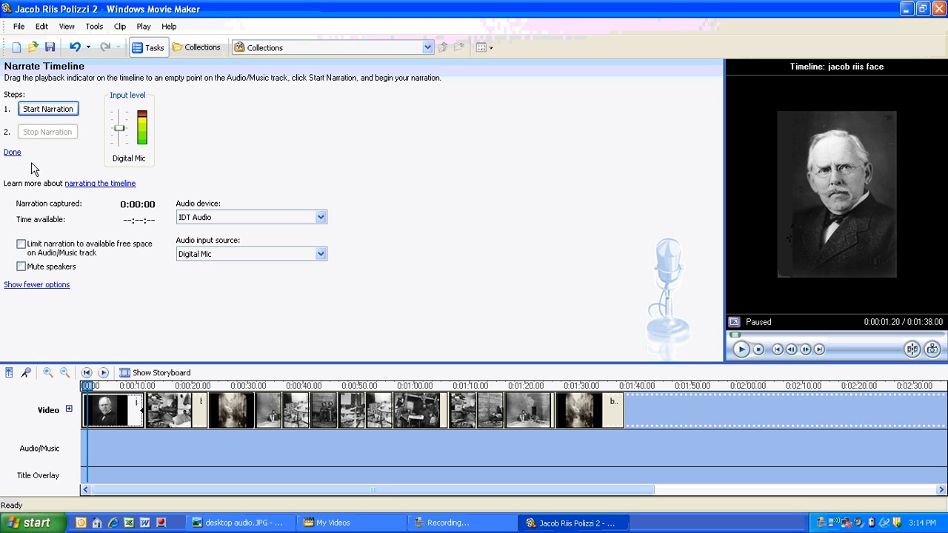
pyautogui.click(207, 254)
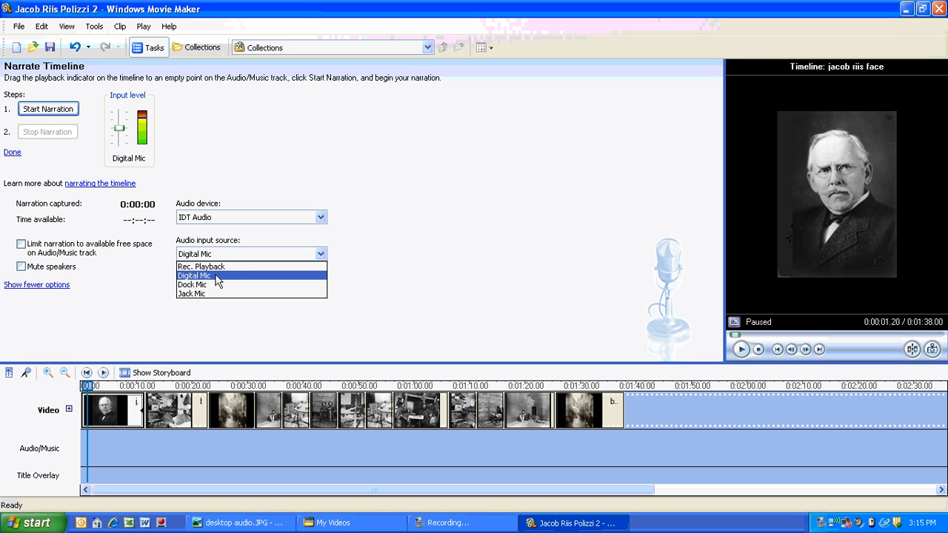
pyautogui.click(217, 277)
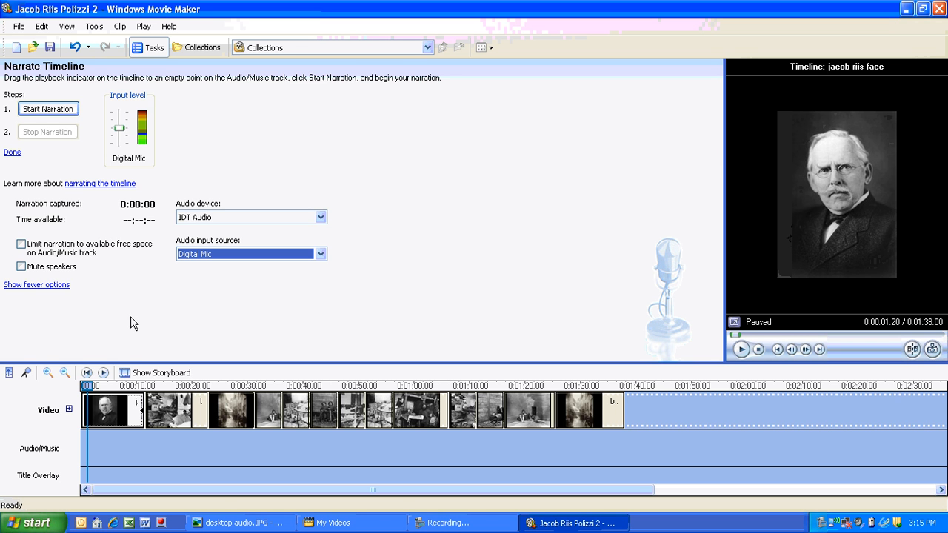
# Step: Compare the narration's audio input source options with those in the desktop audio.JPG image, keeping Digital Mic selected
pyautogui.click(230, 520)
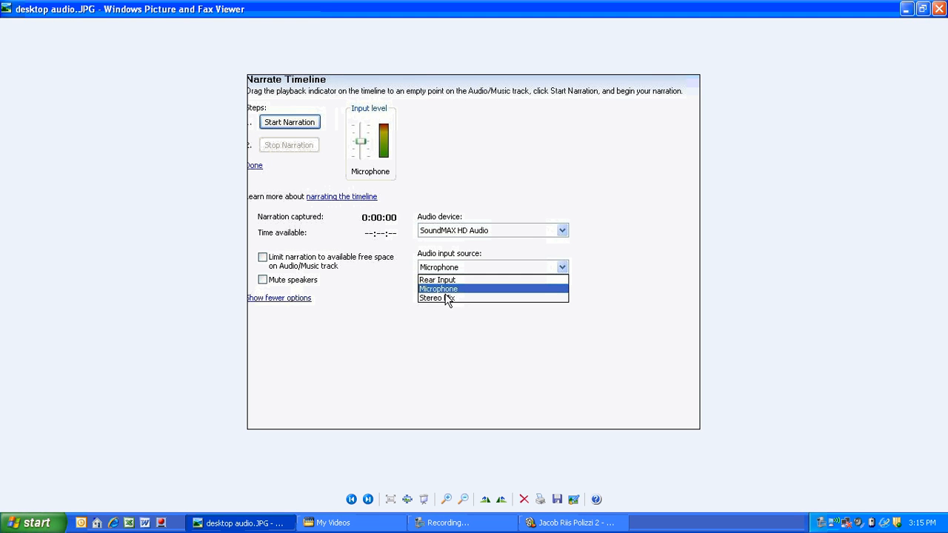
pyautogui.click(905, 9)
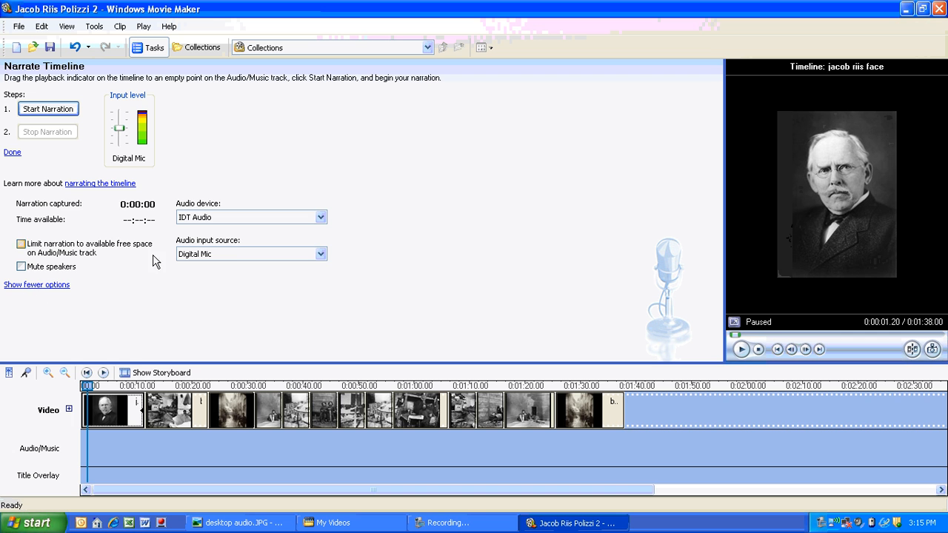
pyautogui.click(226, 257)
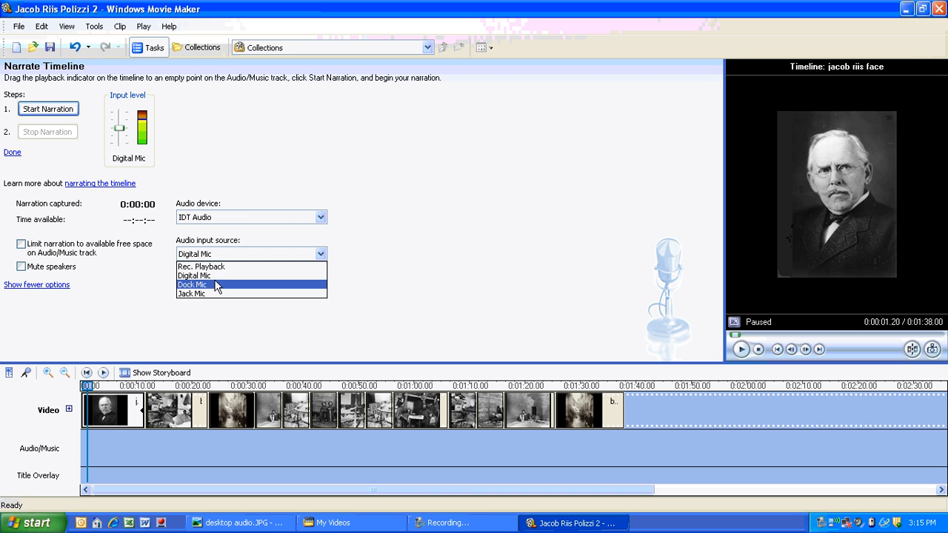
pyautogui.click(215, 279)
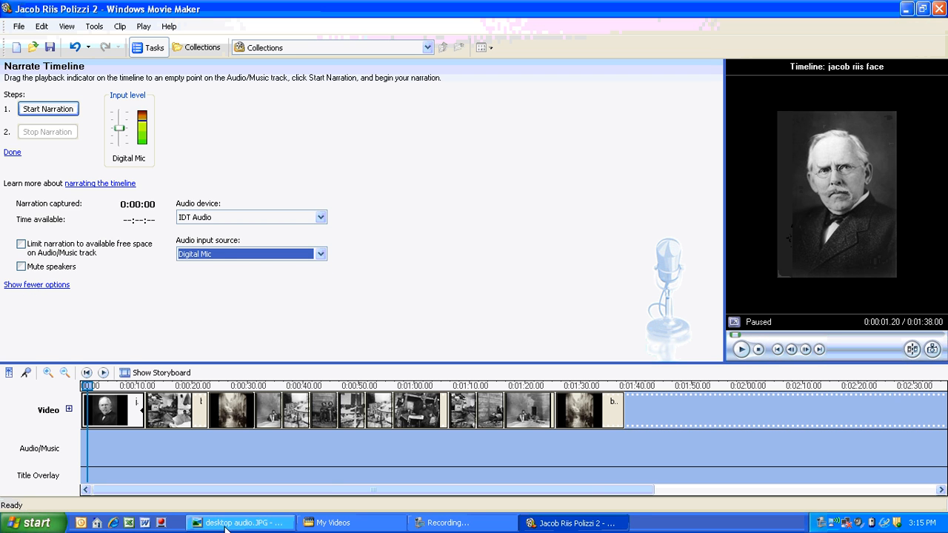
pyautogui.click(226, 523)
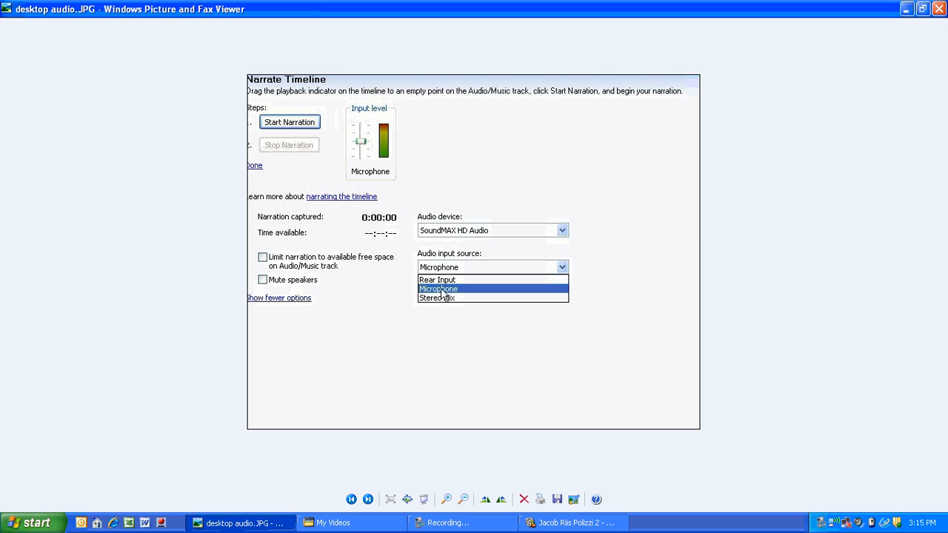
pyautogui.click(285, 522)
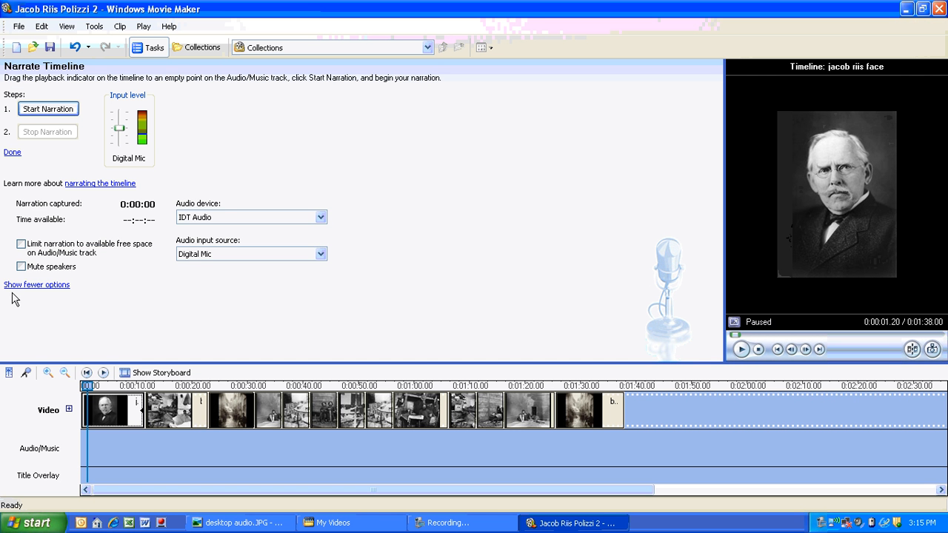
# Step: Collapse the extra narration options, record about 23 seconds of narration, and save it as Early Life 2 in the Narration folder
pyautogui.click(9, 285)
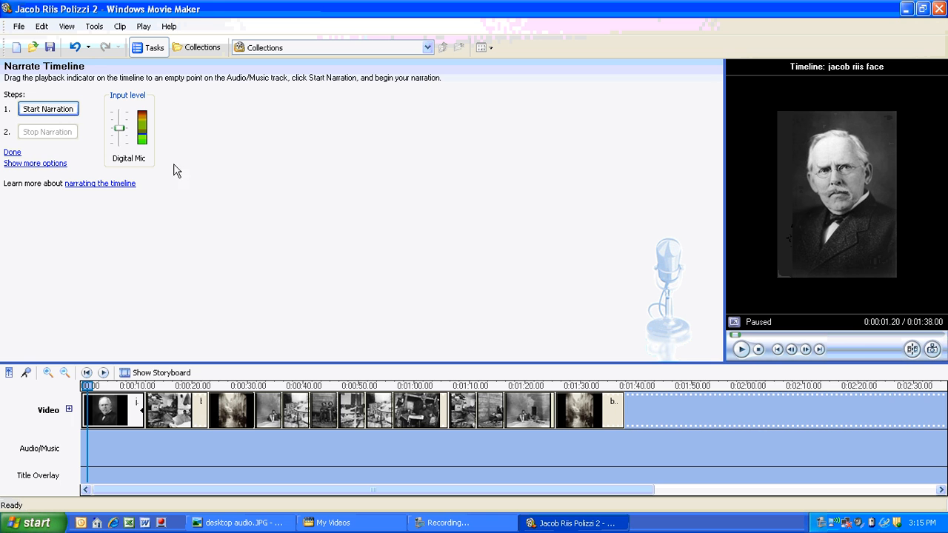
pyautogui.click(62, 111)
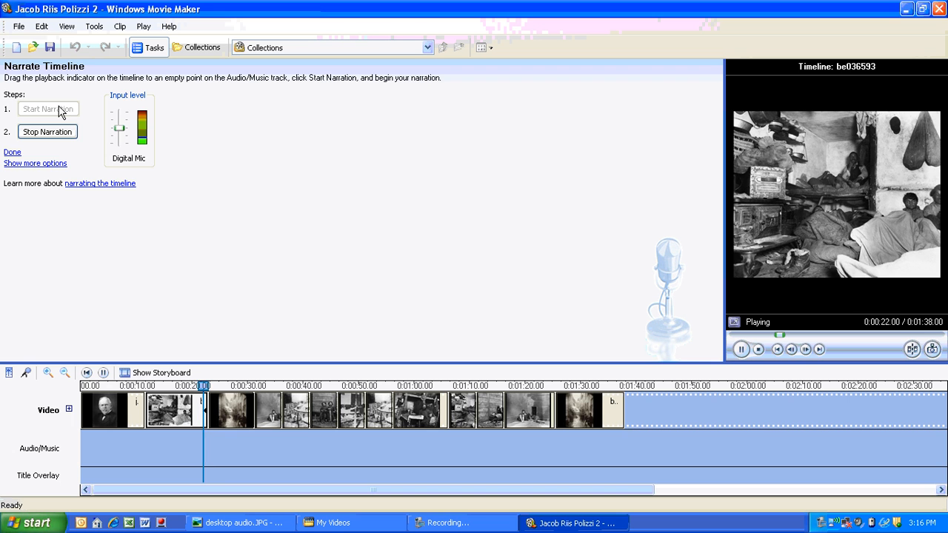
pyautogui.click(59, 131)
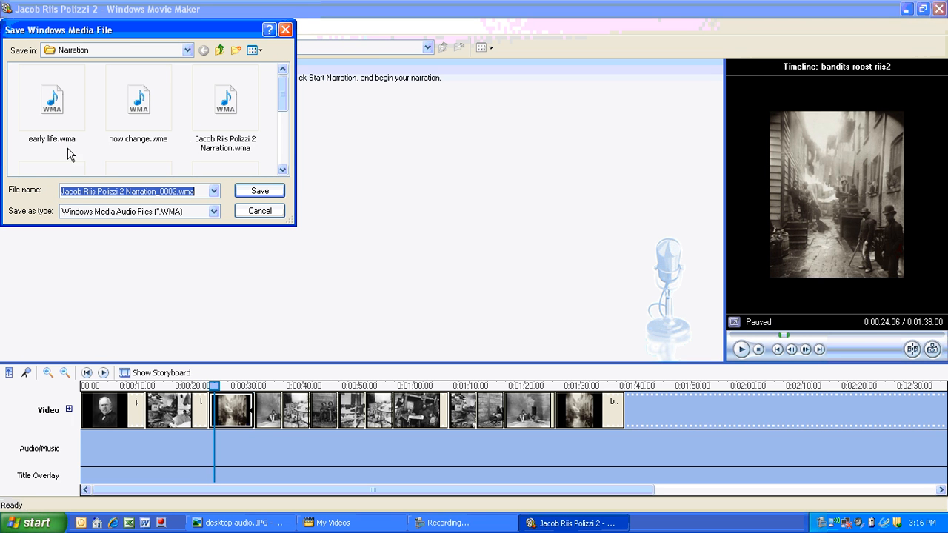
pyautogui.write('E')
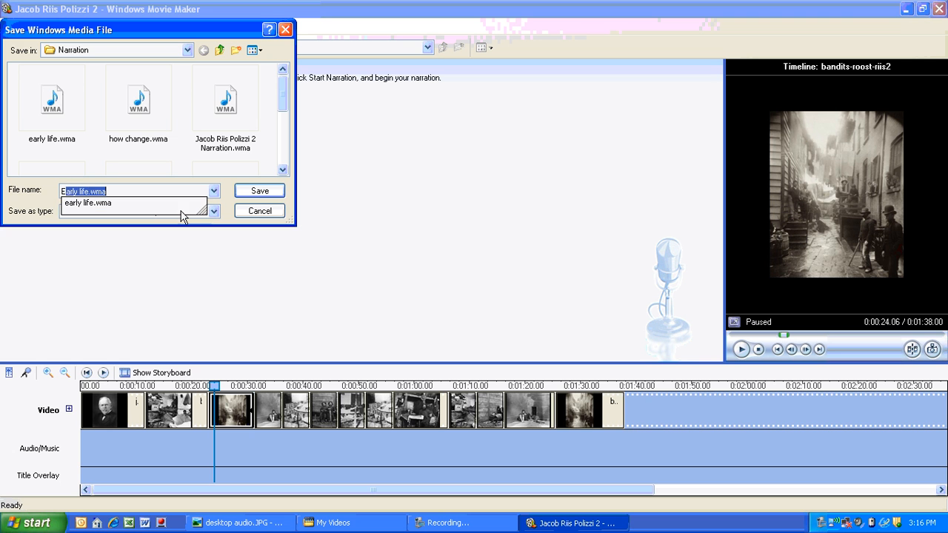
pyautogui.write('arly Life')
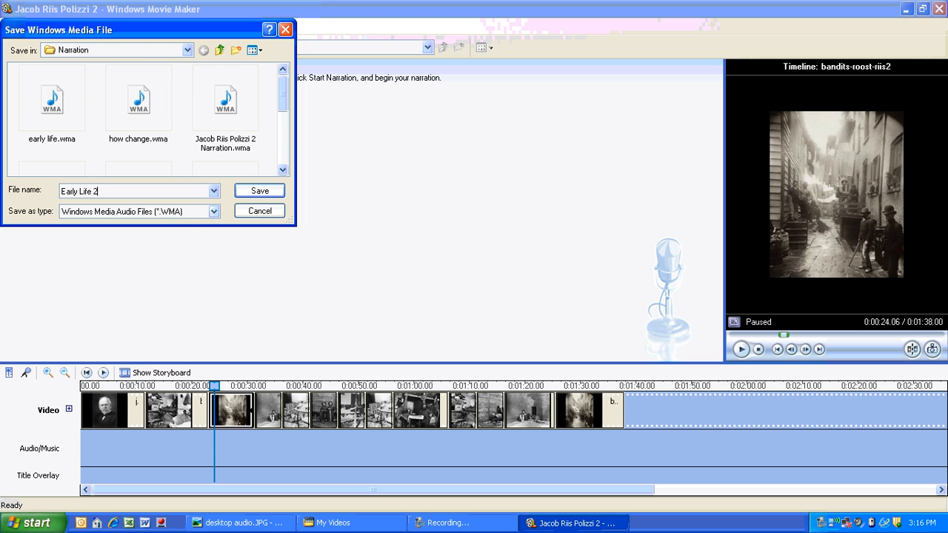
pyautogui.click(269, 194)
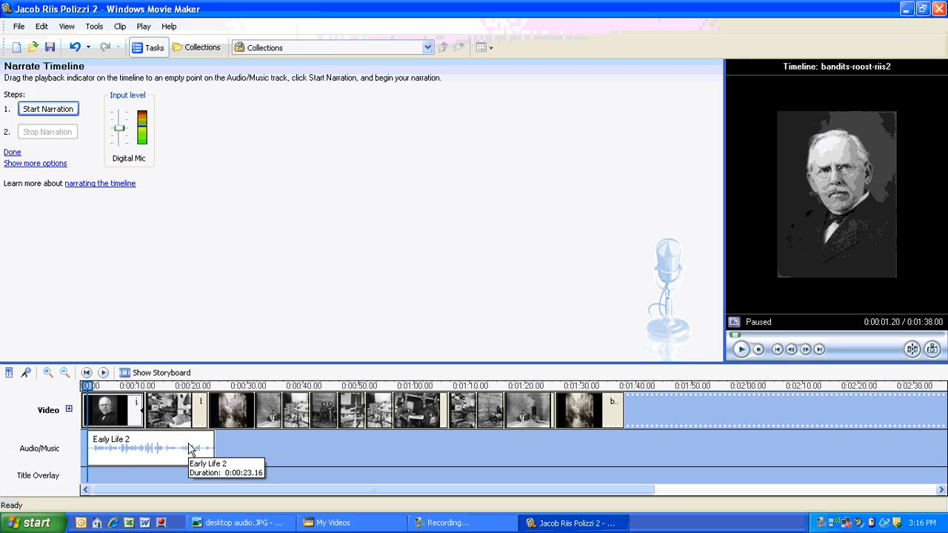
# Step: Play back the opening seconds of the movie to check the Early Life 2 narration, pausing at about 6.6 seconds
pyautogui.click(741, 350)
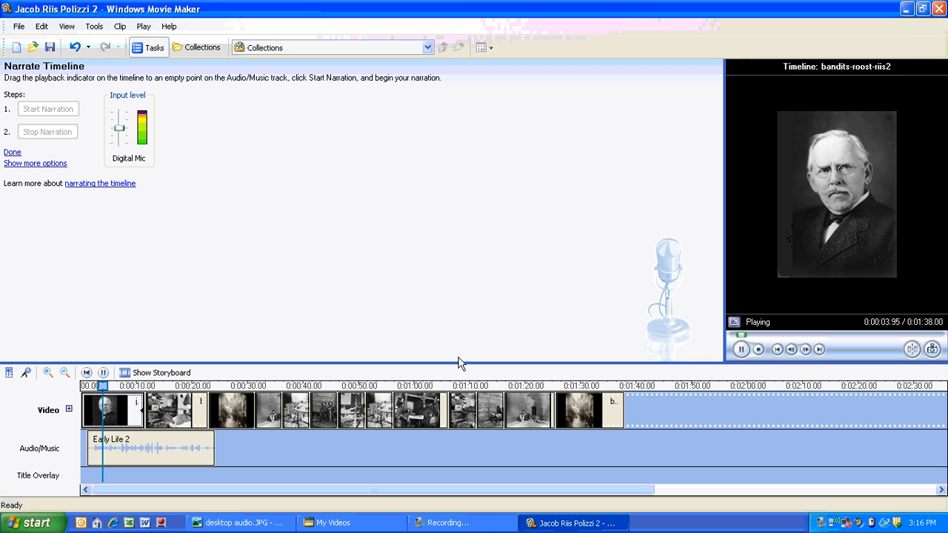
pyautogui.click(741, 349)
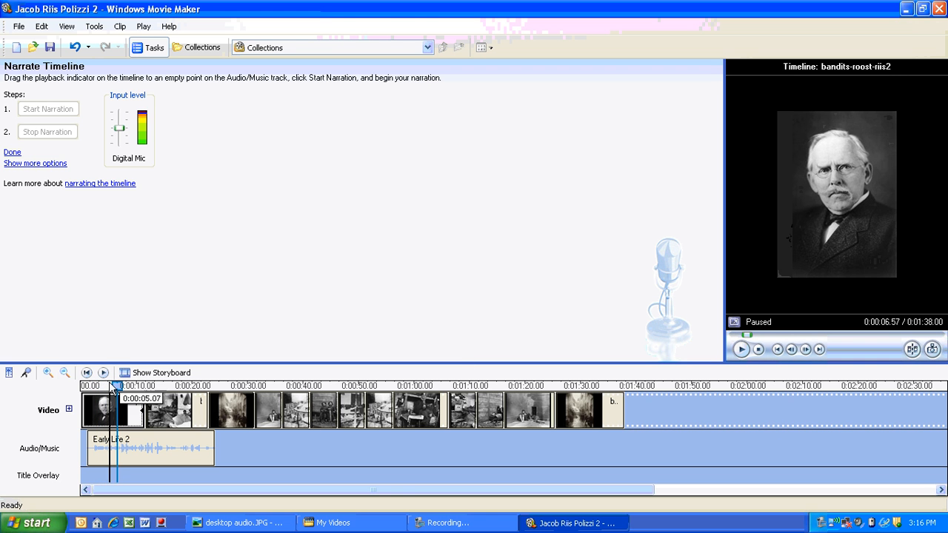
# Step: Move the playback indicator to about 26.2 seconds and shift the Early Life 2 narration to start at about 4.7 seconds
pyautogui.moveTo(119, 387); pyautogui.dragTo(229, 391)
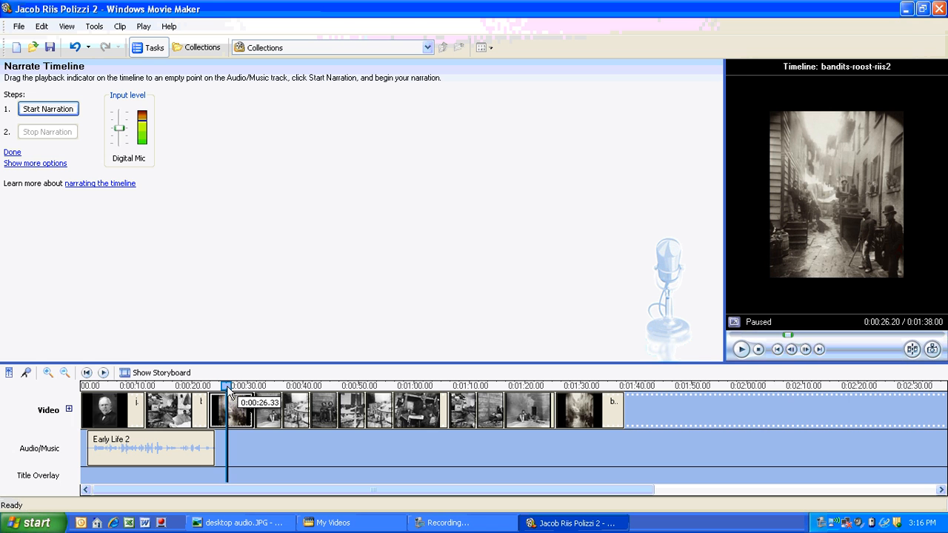
pyautogui.moveTo(229, 391); pyautogui.dragTo(226, 391)
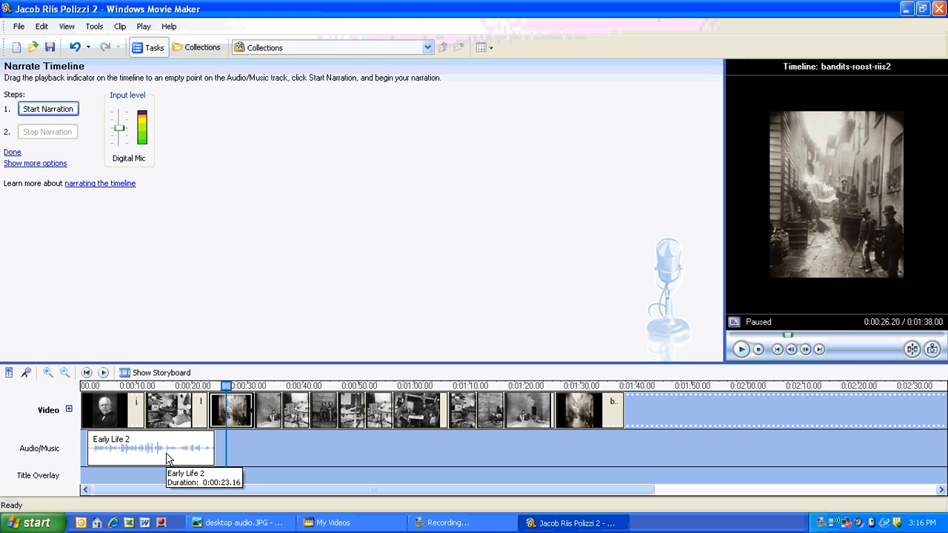
pyautogui.click(128, 449)
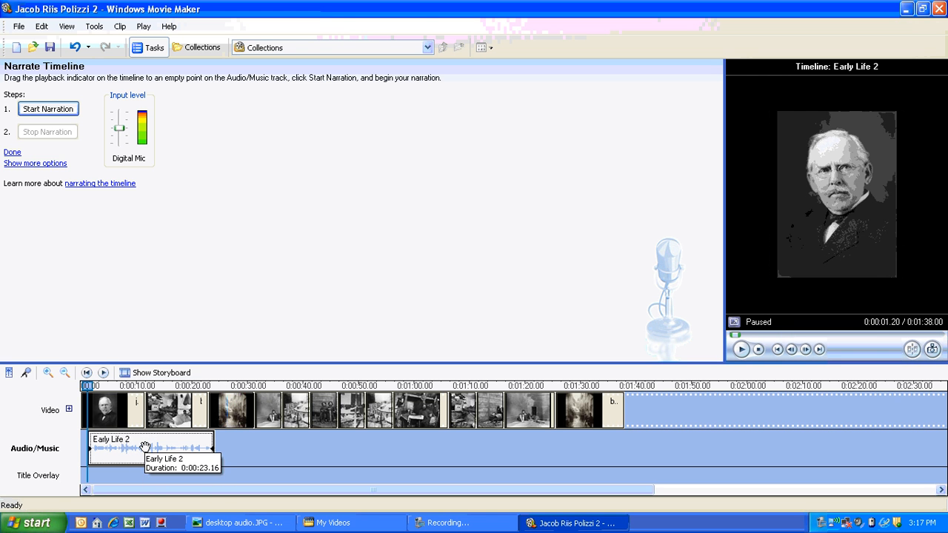
pyautogui.moveTo(144, 446); pyautogui.dragTo(166, 443)
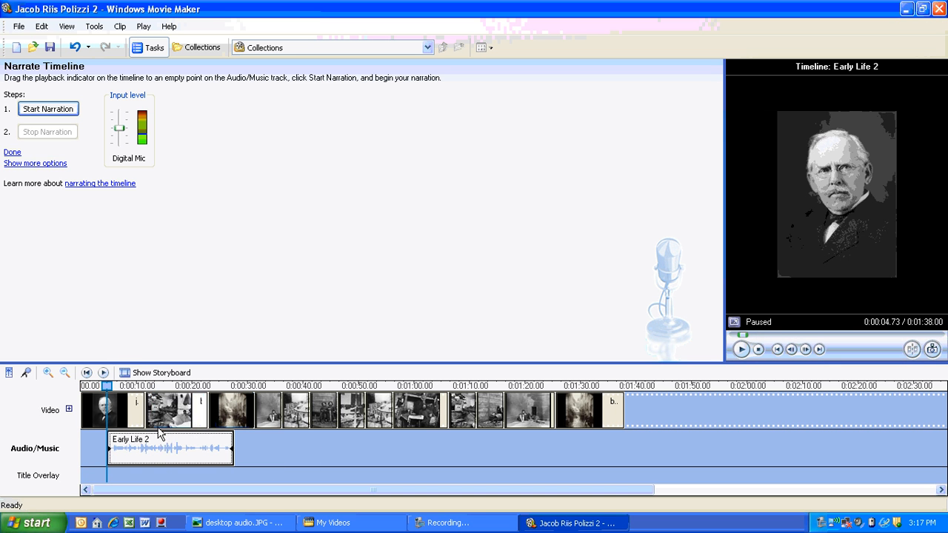
# Step: Lengthen the jacob riis face picture by about 3 seconds and move the Early Life 2 narration to start at about 1.9 seconds
pyautogui.click(126, 406)
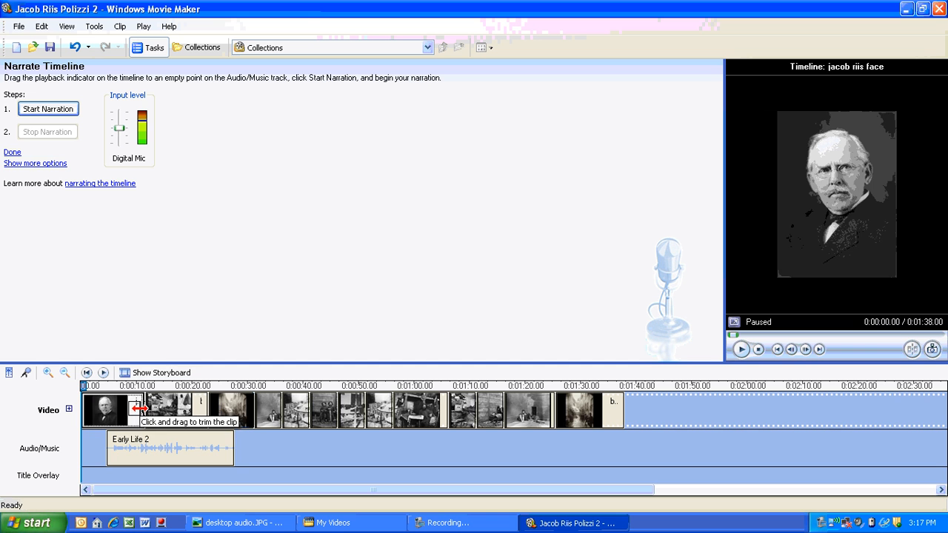
pyautogui.moveTo(148, 409); pyautogui.dragTo(154, 409)
pyautogui.moveTo(159, 443); pyautogui.dragTo(143, 443)
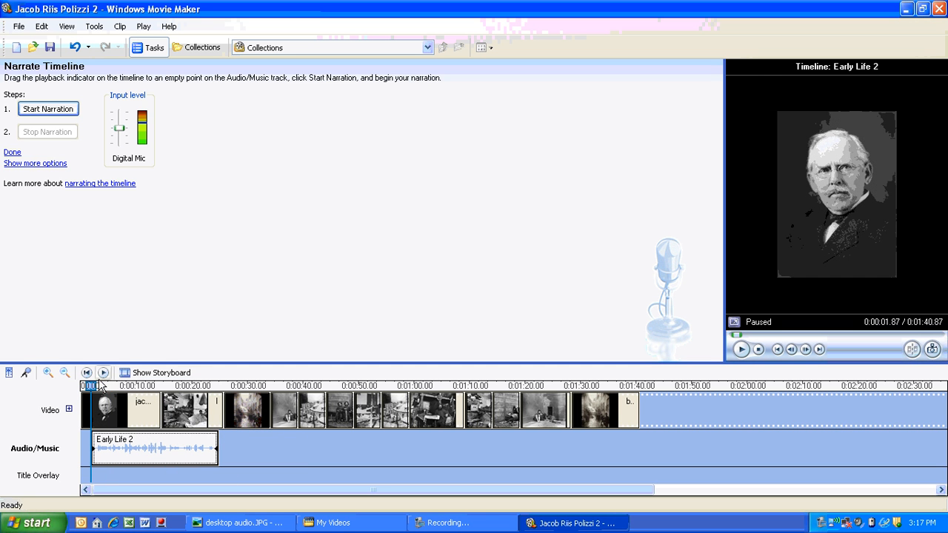
# Step: Record about 7.5 seconds of narration starting at about 26 seconds, just after Early Life 2, and save it as Why Progressive 2 in the Narration folder
pyautogui.moveTo(88, 386); pyautogui.dragTo(223, 399)
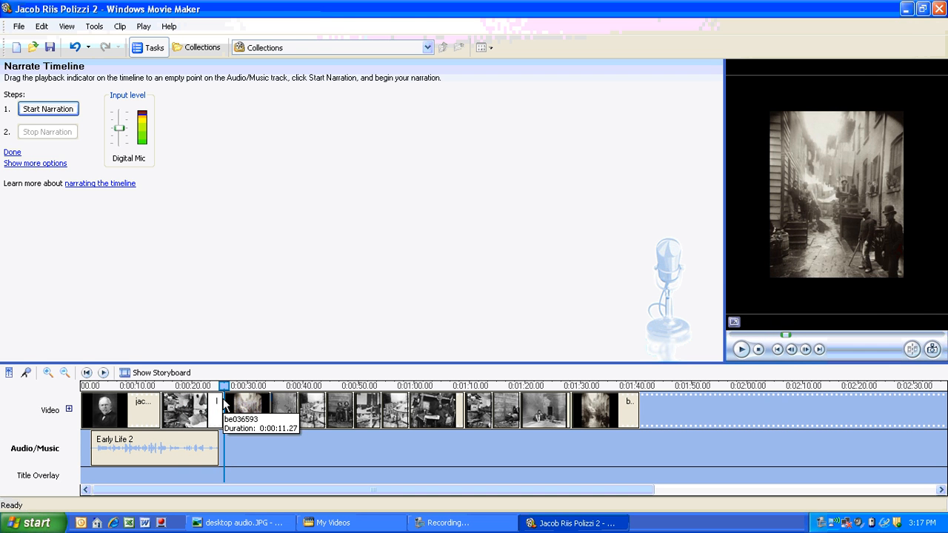
pyautogui.click(42, 110)
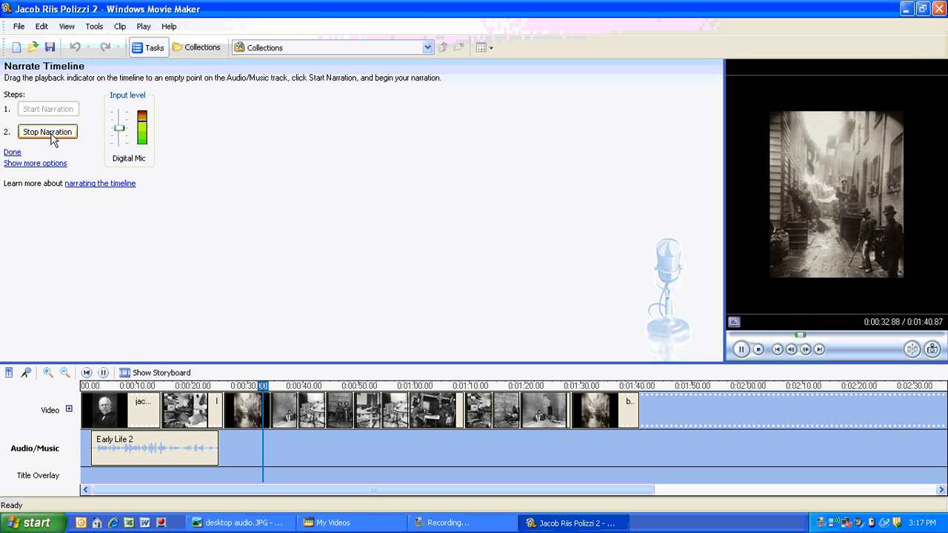
pyautogui.click(50, 133)
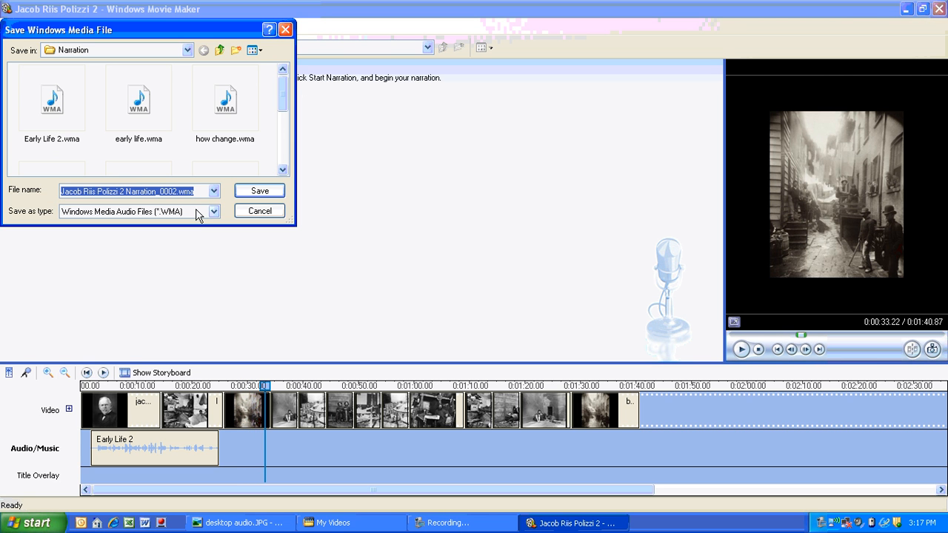
pyautogui.write('Why P')
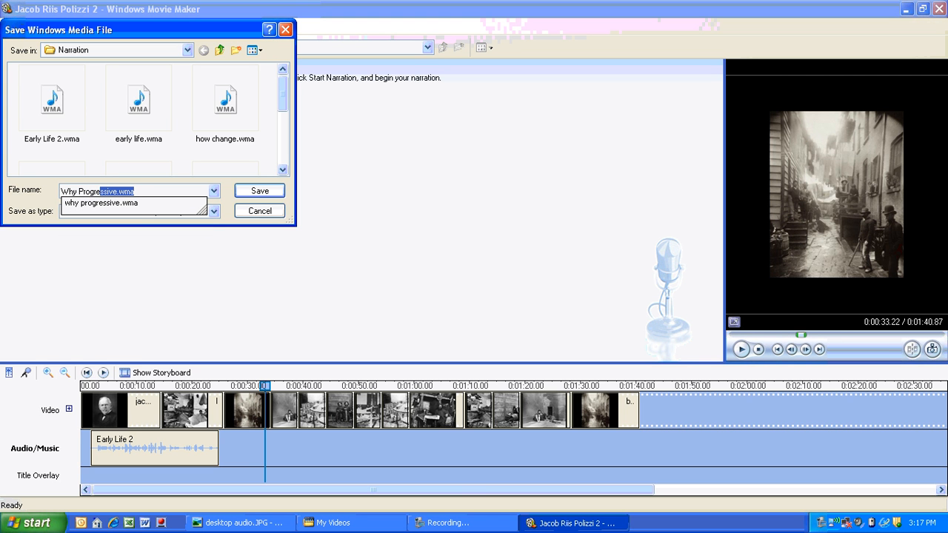
pyautogui.write('rogressive 2')
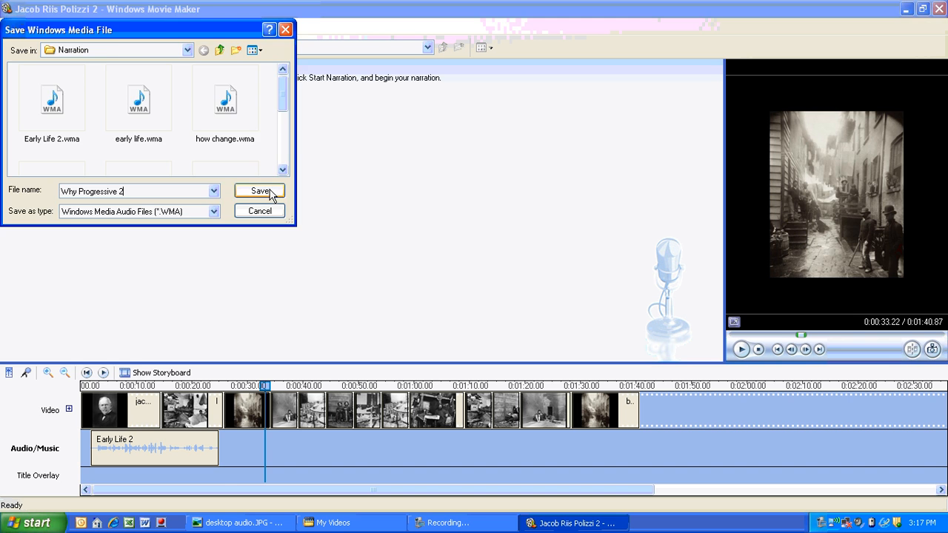
pyautogui.click(270, 194)
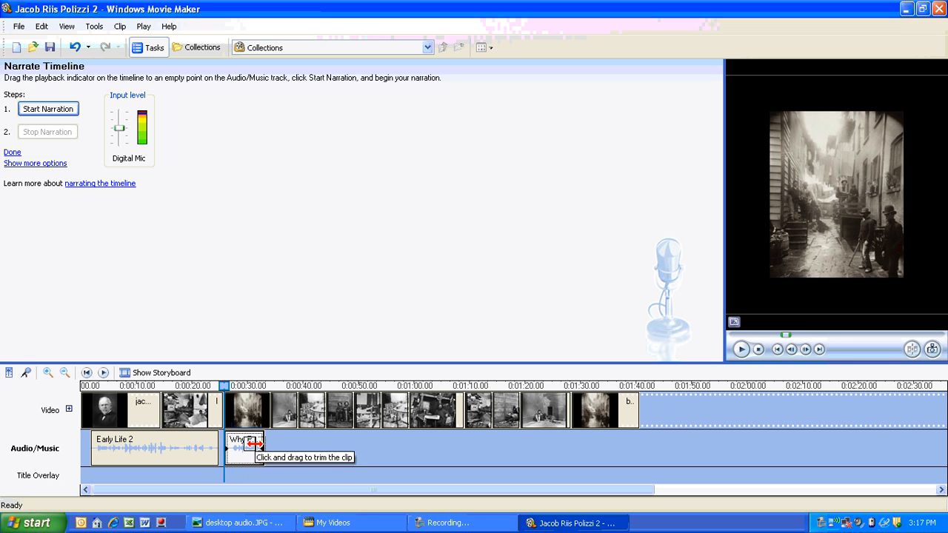
# Step: Move the Why Progressive 2 narration earlier so that it starts right after the end of Early Life 2
pyautogui.moveTo(262, 446); pyautogui.dragTo(276, 446)
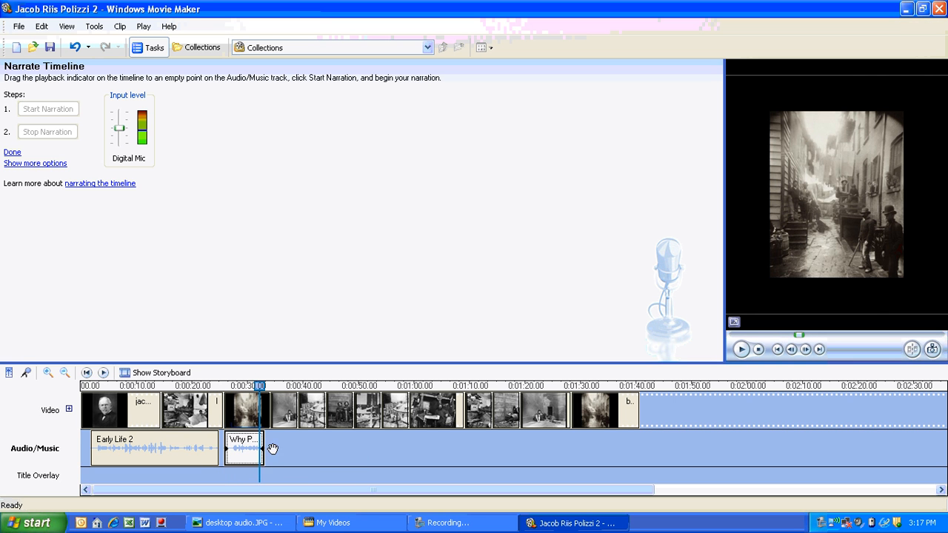
pyautogui.click(241, 449)
pyautogui.moveTo(240, 449); pyautogui.dragTo(219, 449)
# Step: Shift the Early Life 2 narration to start at about 3.1 seconds and Why Progressive 2 to start at about 27.2 seconds
pyautogui.click(198, 450)
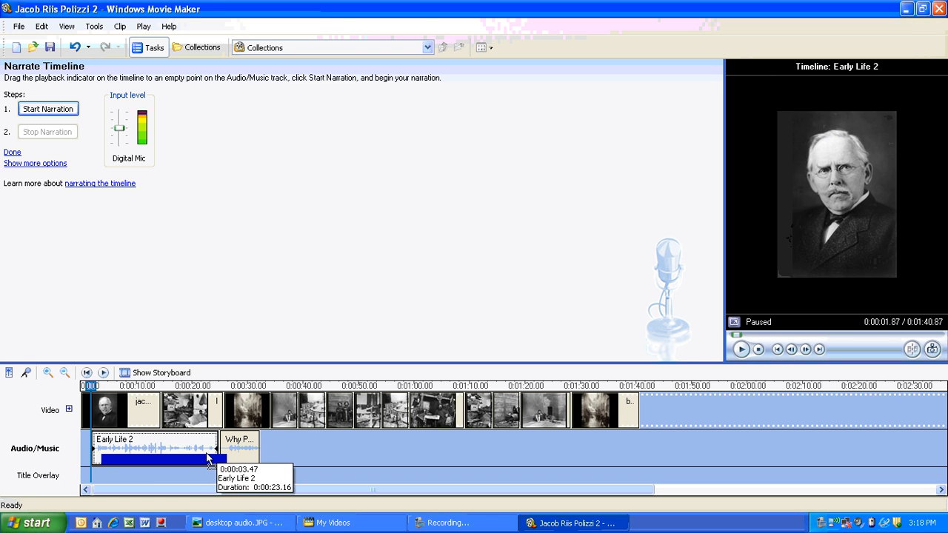
pyautogui.moveTo(206, 456); pyautogui.dragTo(205, 456)
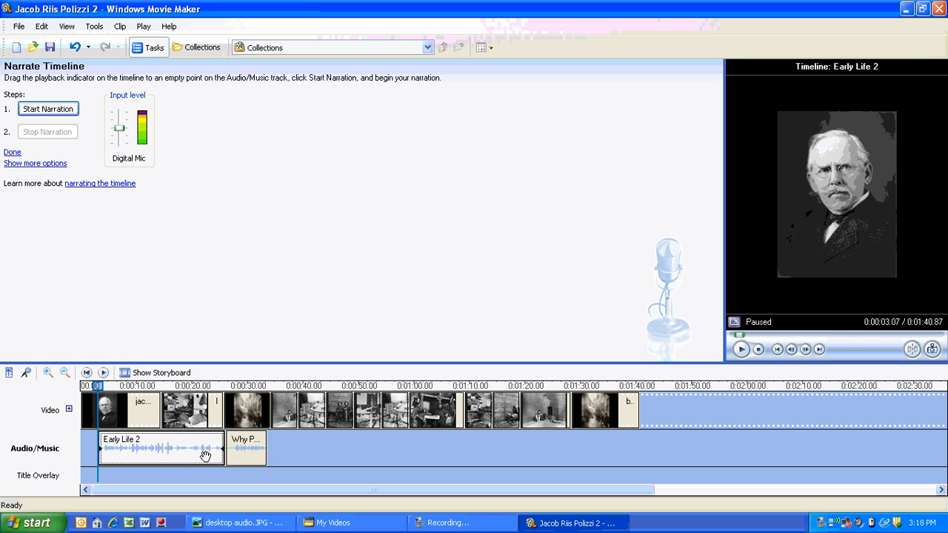
pyautogui.click(245, 439)
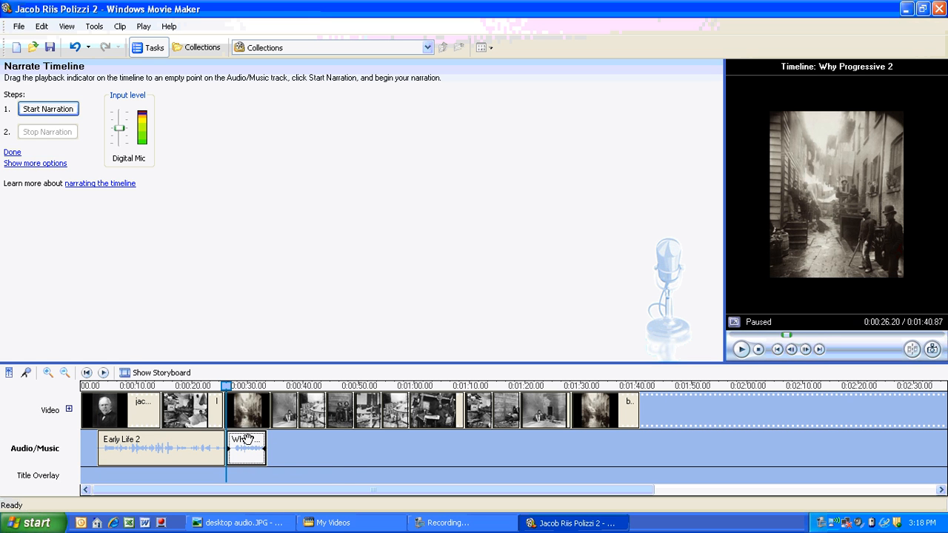
pyautogui.moveTo(247, 440); pyautogui.dragTo(254, 440)
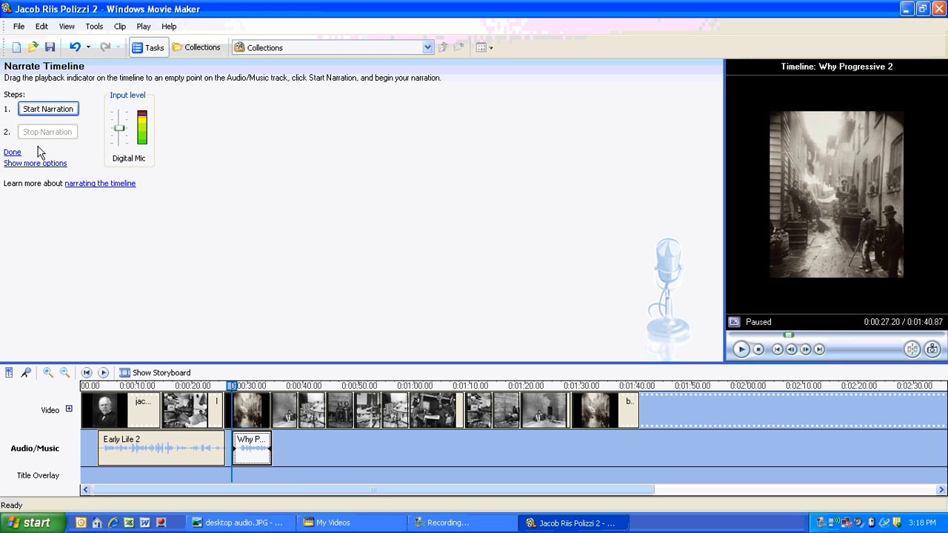
# Step: Leave the narration view, try a louder volume on the Early Life 2 clip, and lower the volume again
pyautogui.click(13, 153)
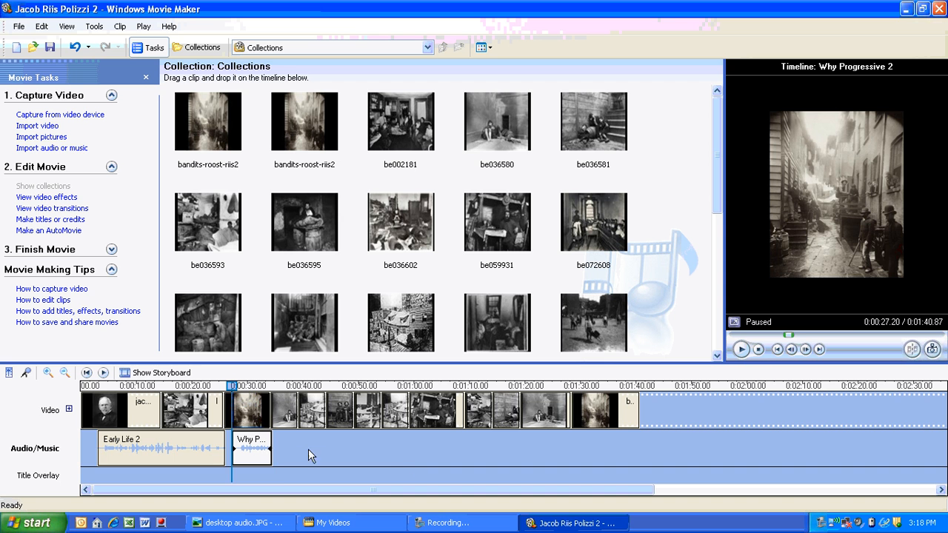
pyautogui.click(156, 449)
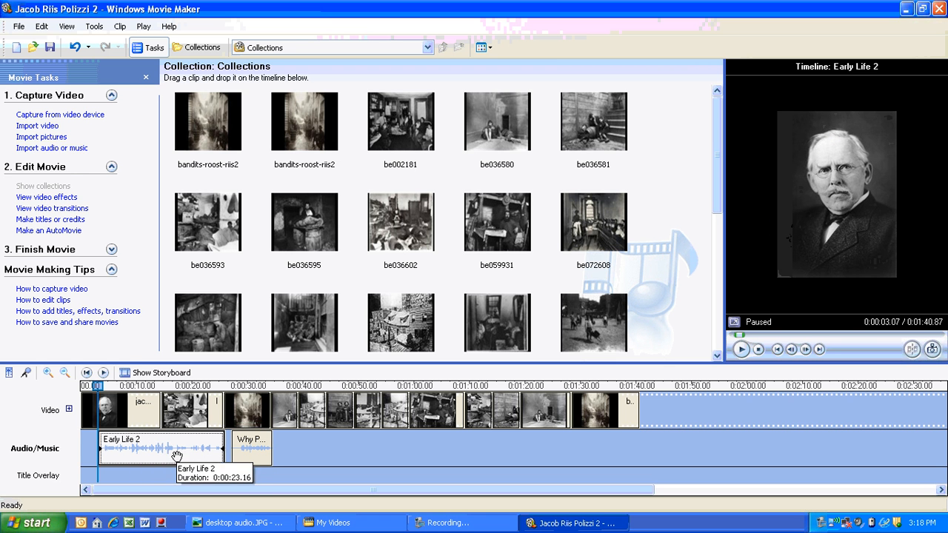
pyautogui.rightClick(168, 449)
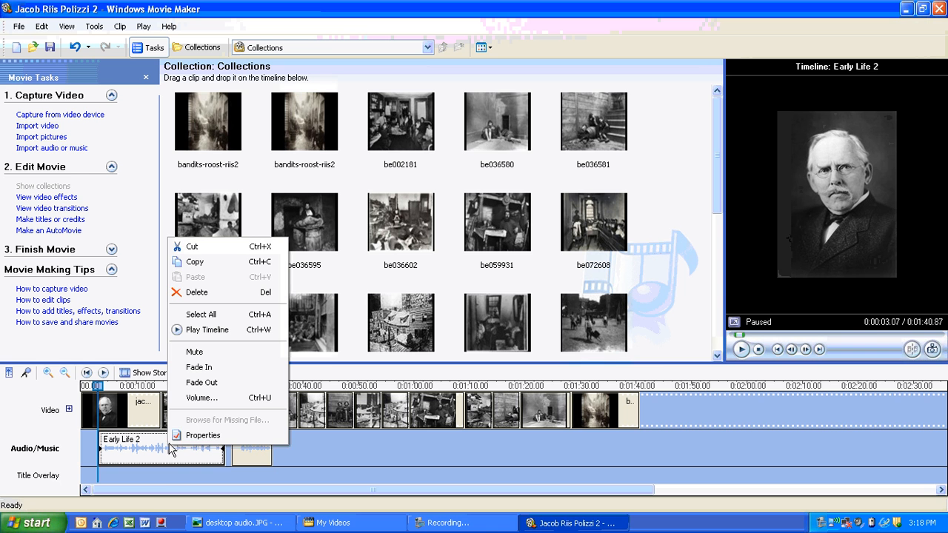
pyautogui.click(204, 399)
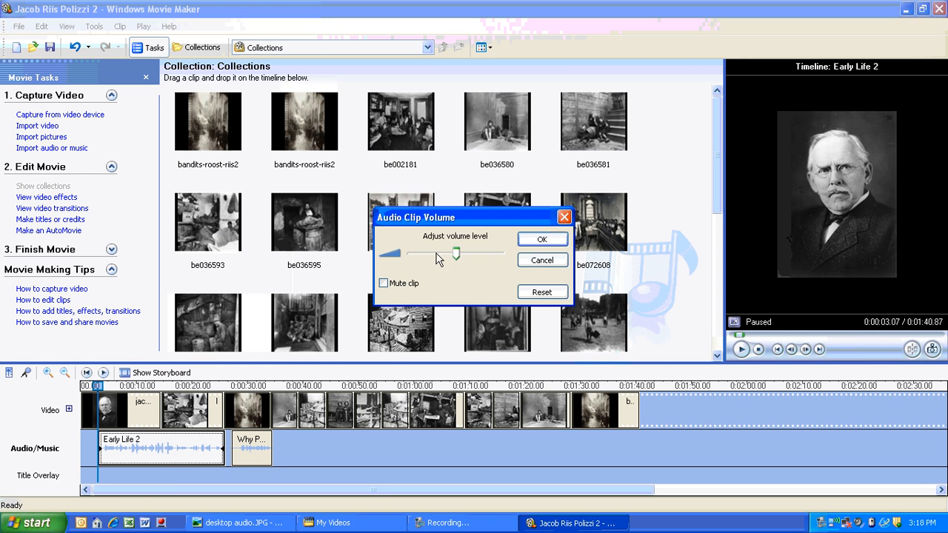
pyautogui.moveTo(455, 250); pyautogui.dragTo(438, 249)
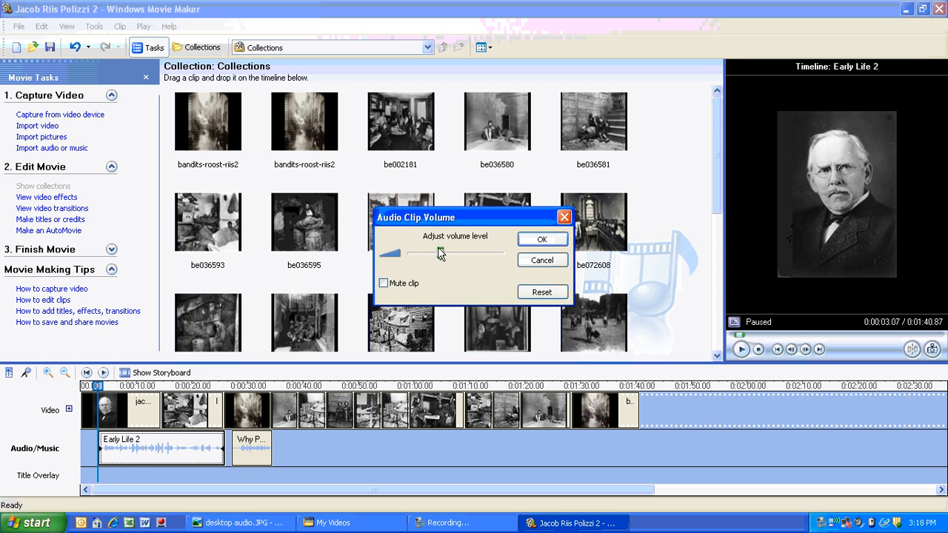
pyautogui.click(541, 239)
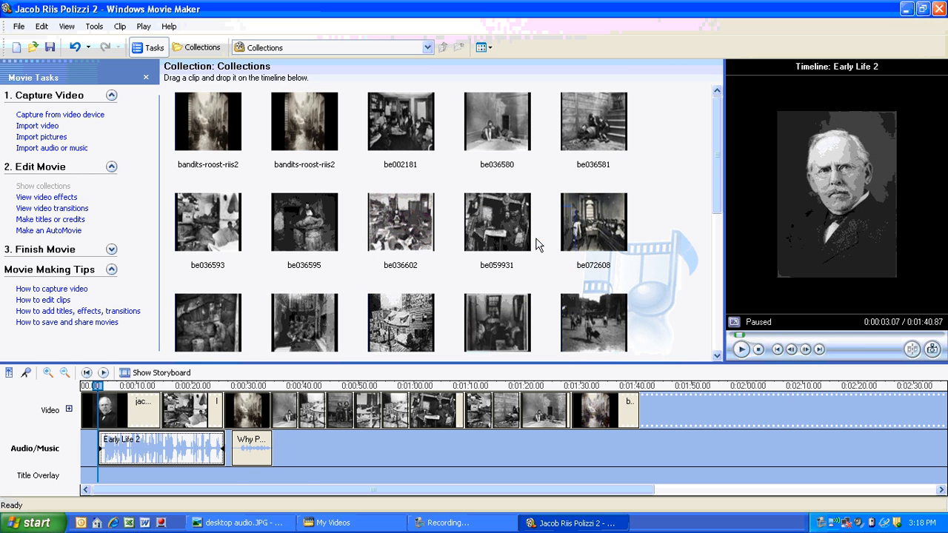
pyautogui.rightClick(179, 459)
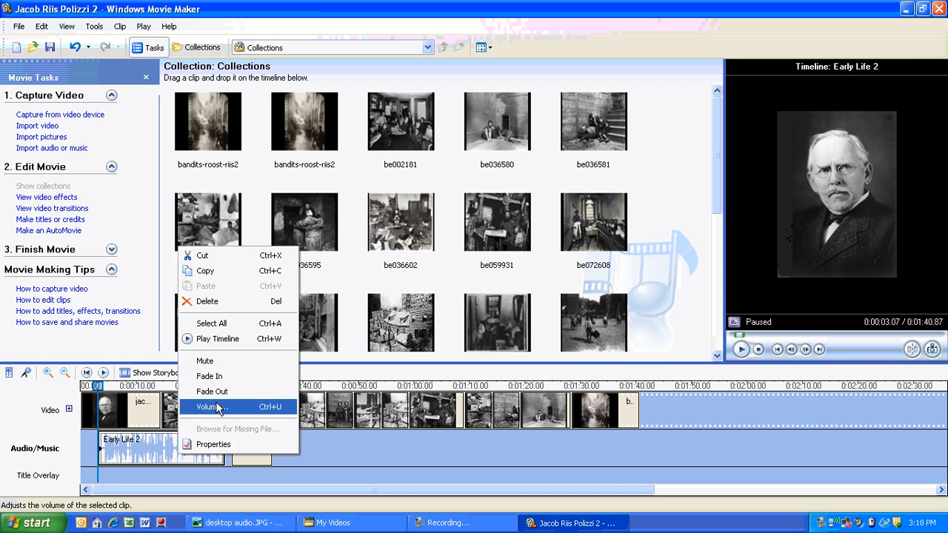
pyautogui.click(211, 407)
pyautogui.moveTo(474, 264); pyautogui.dragTo(450, 264)
pyautogui.click(540, 240)
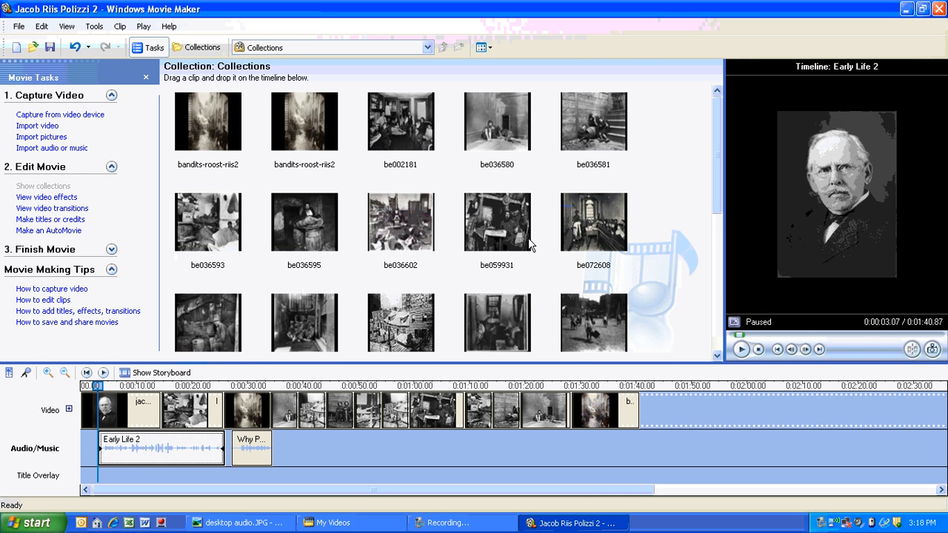
# Step: Reopen the timeline narration settings and raise the Digital Mic input level slightly
pyautogui.click(26, 372)
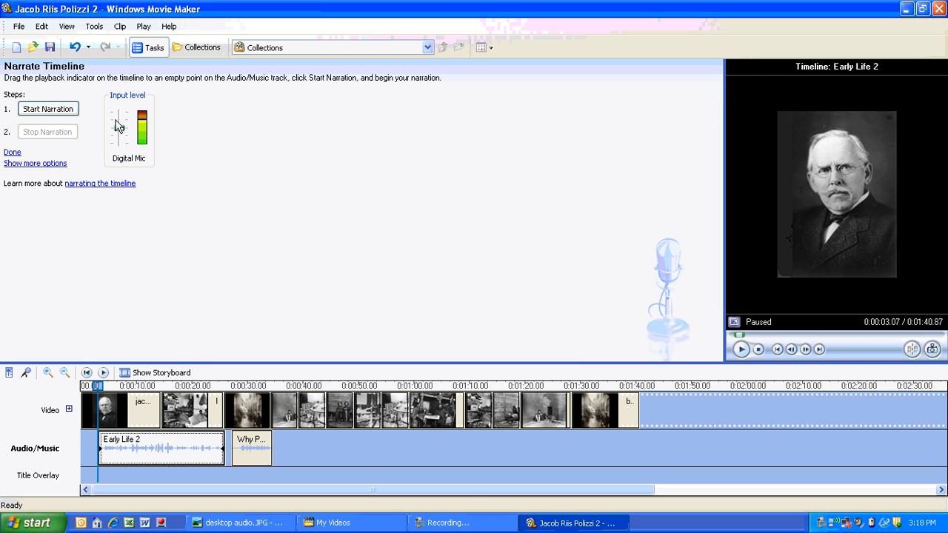
pyautogui.moveTo(116, 128); pyautogui.dragTo(115, 121)
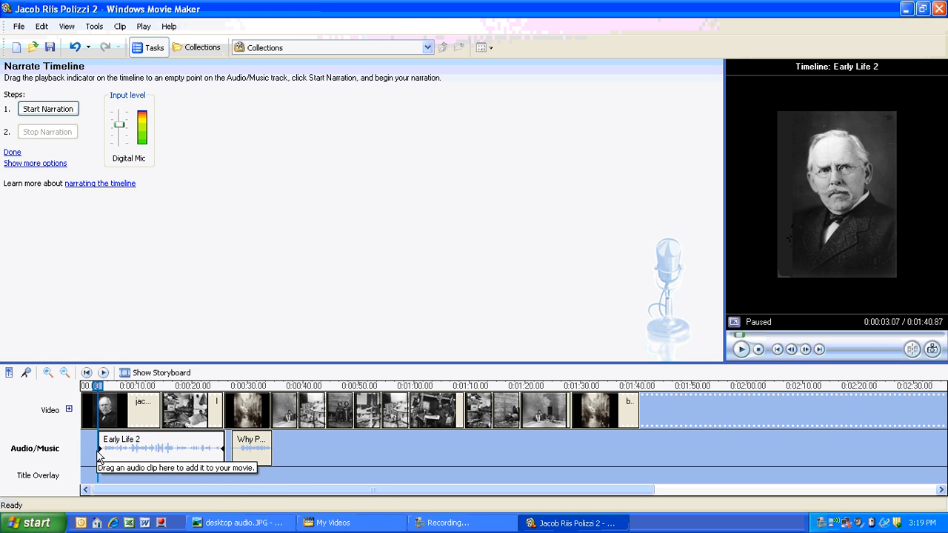
# Step: Trim the beginning of the Why Progressive 2 narration so that it starts at about 28.1 seconds
pyautogui.click(244, 456)
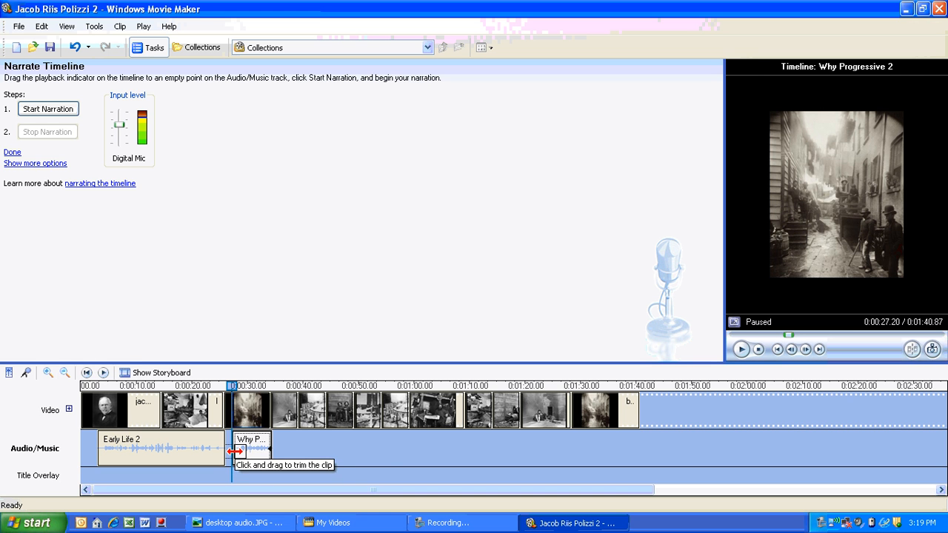
pyautogui.click(235, 451)
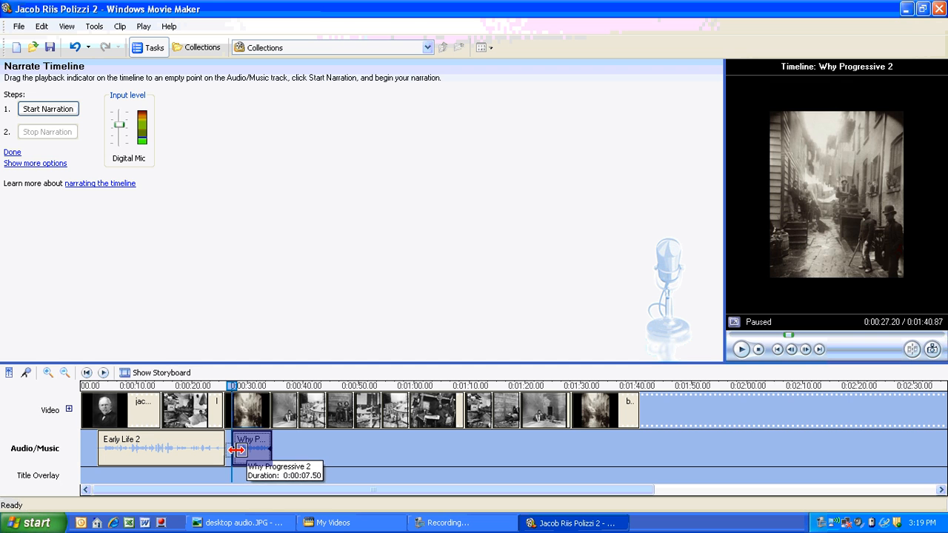
pyautogui.moveTo(236, 451); pyautogui.dragTo(240, 451)
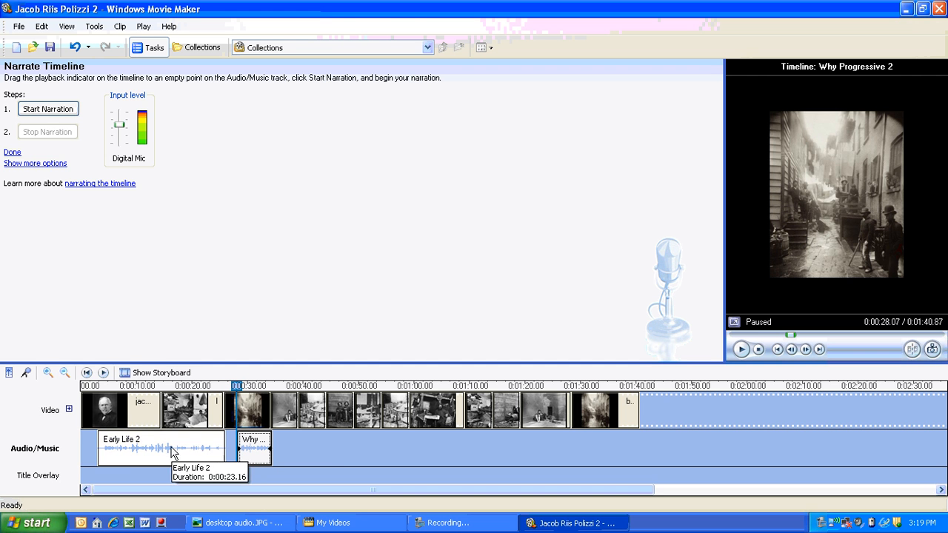
# Step: Examine the narration clips and their waveforms at different timeline magnifications, ending on the close-up around Why Progressive 2
pyautogui.click(47, 373)
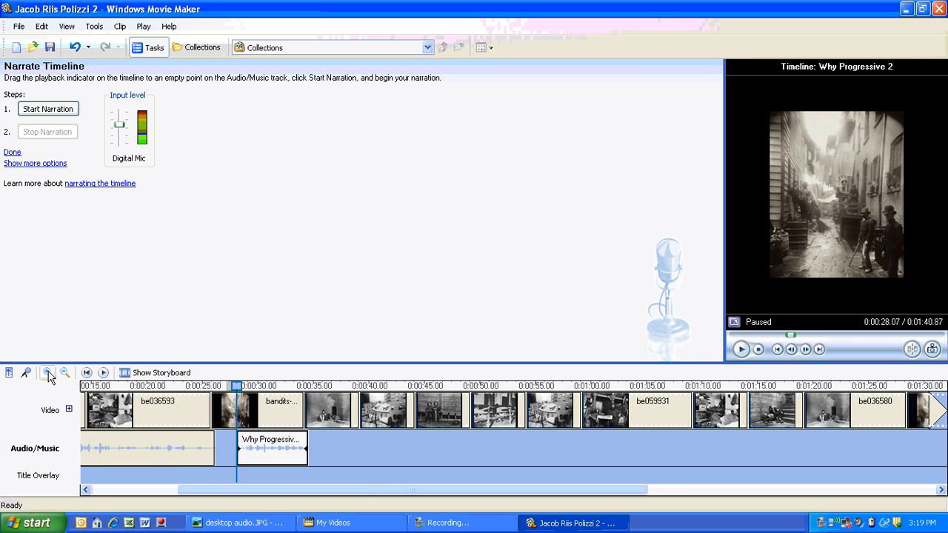
pyautogui.click(47, 373)
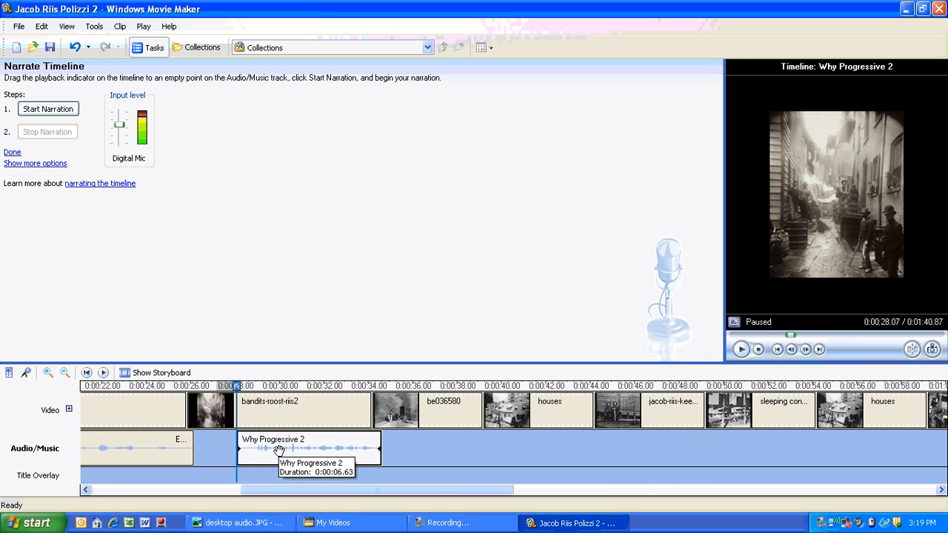
pyautogui.click(64, 373)
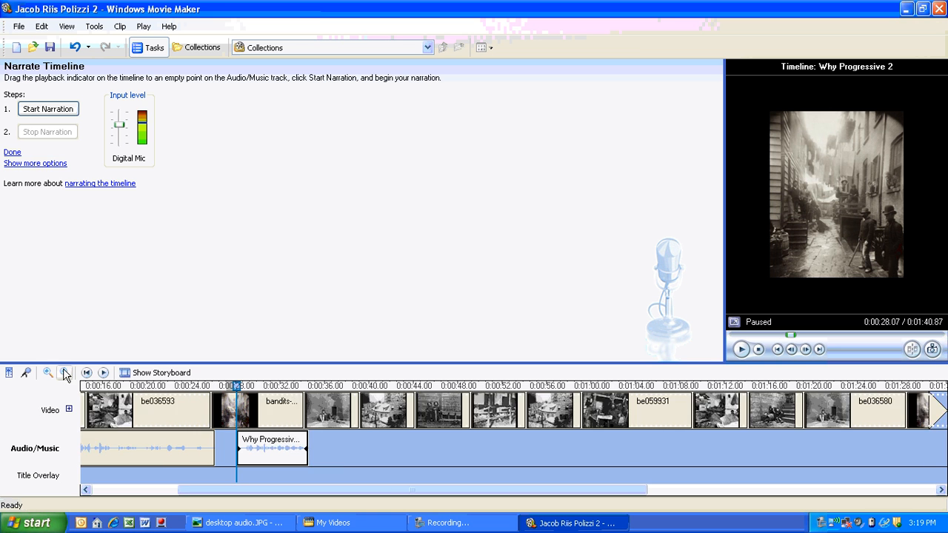
pyautogui.click(64, 373)
pyautogui.click(48, 373)
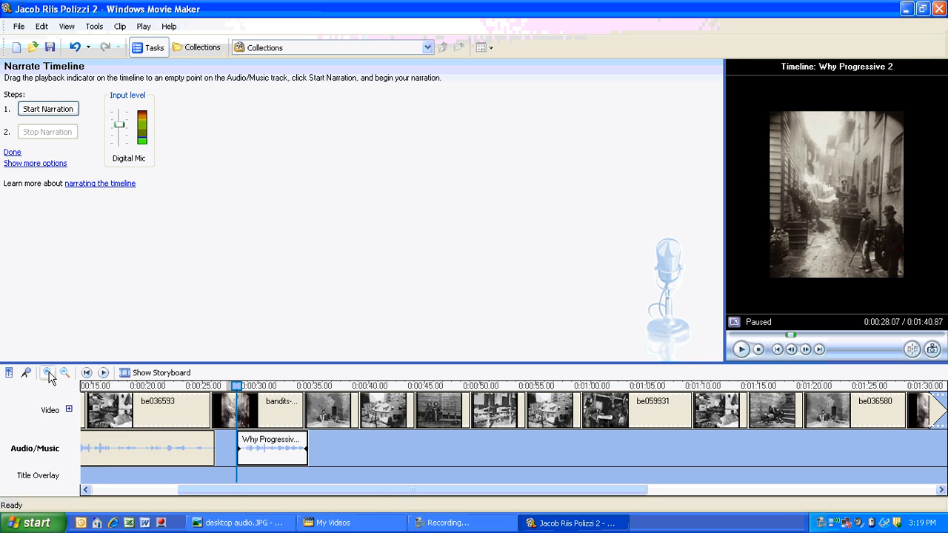
pyautogui.click(47, 373)
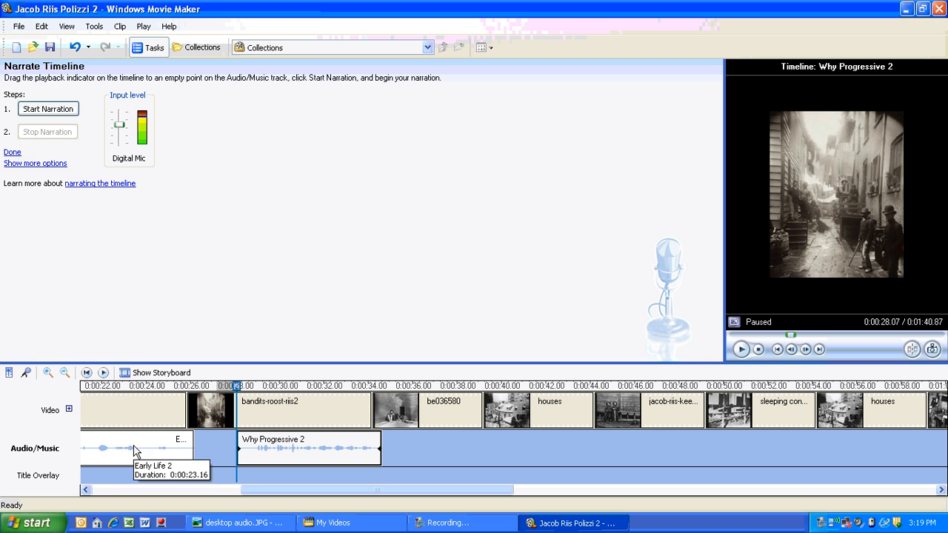
# Step: Finish the timeline narration and return the playback indicator to the start of the movie
pyautogui.click(12, 153)
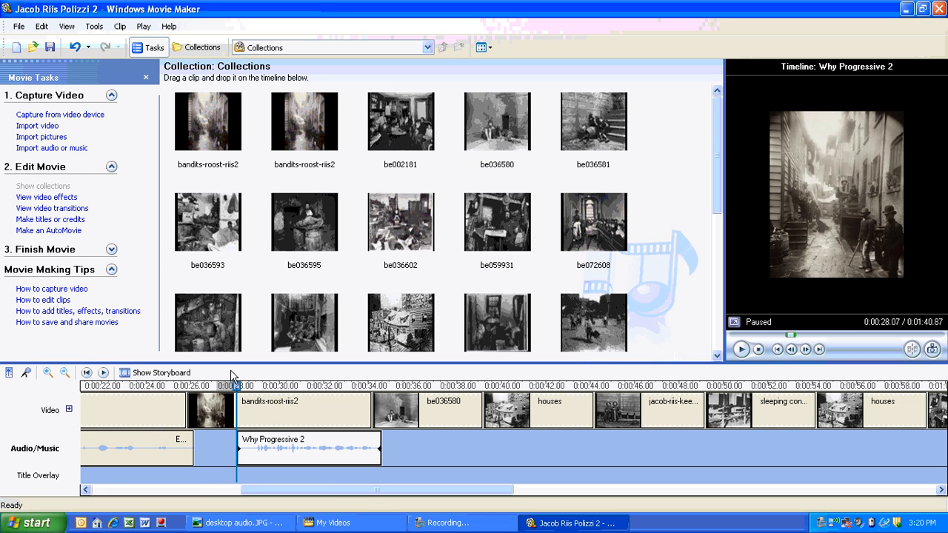
pyautogui.moveTo(235, 389); pyautogui.dragTo(64, 407)
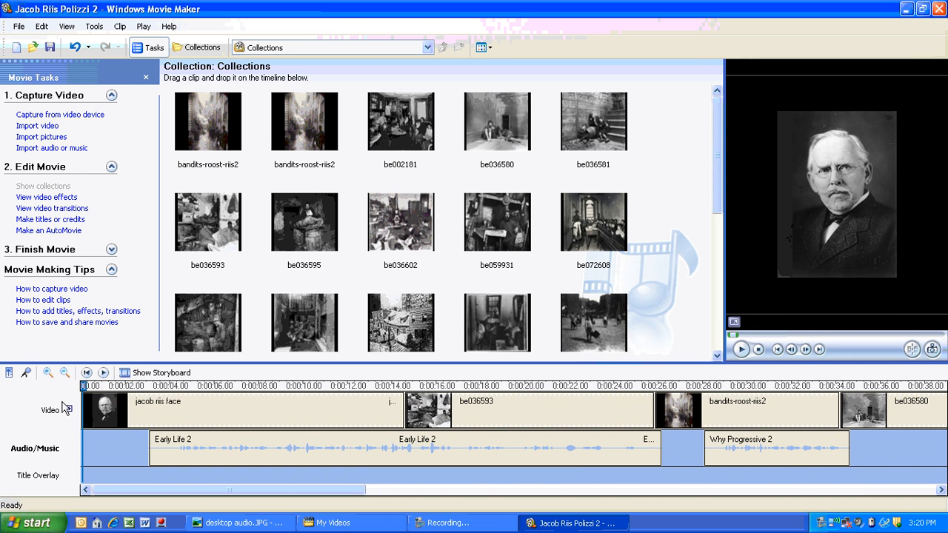
pyautogui.click(601, 419)
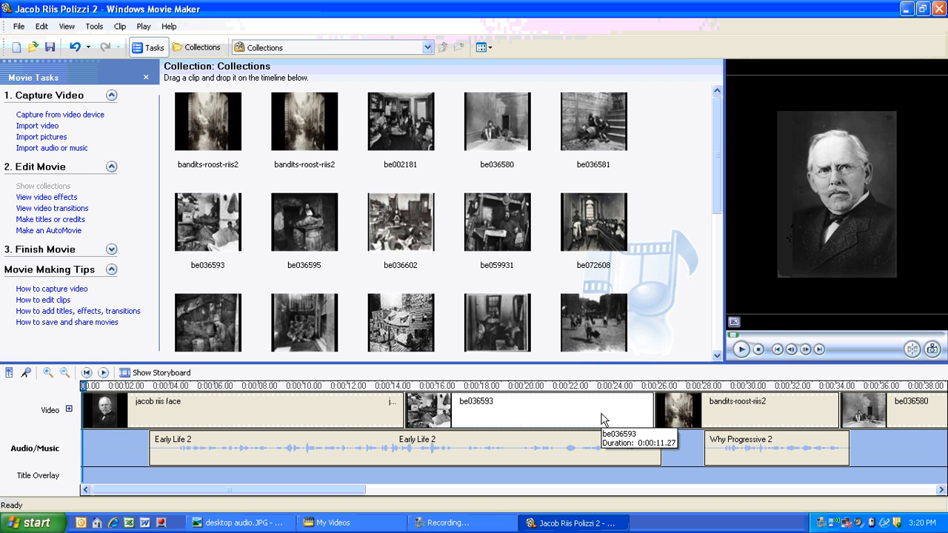